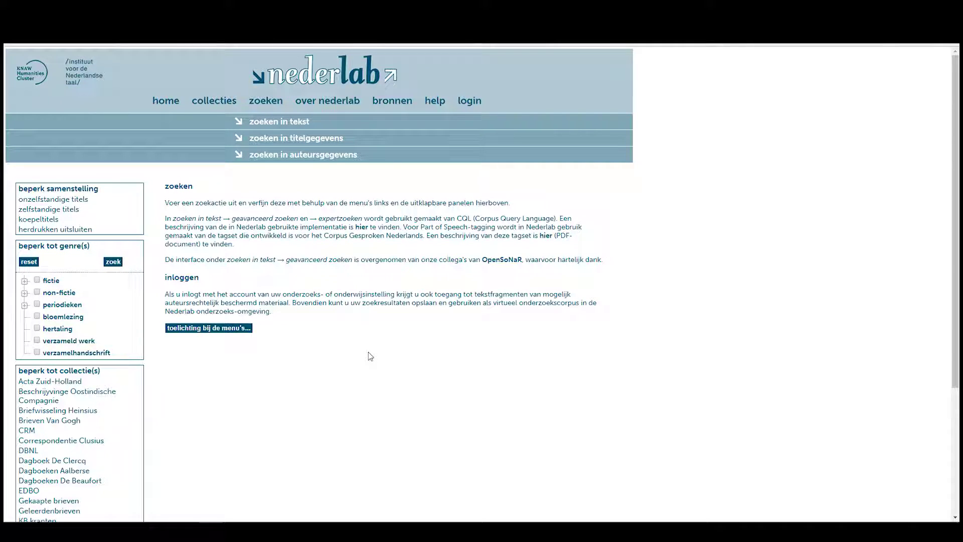
Step: Open the simple text search and enter "paard" as the word that must occur in the texts
click(279, 122)
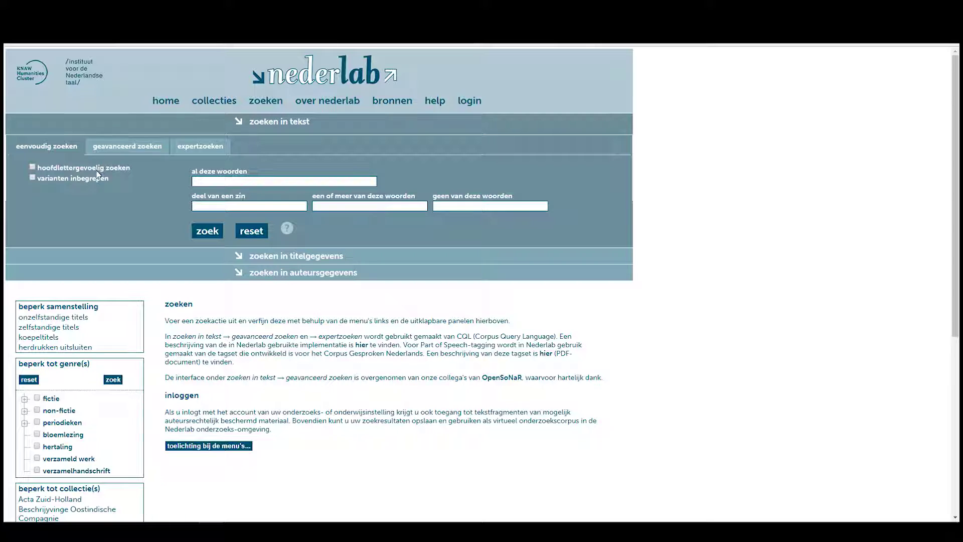
click(209, 182)
click(223, 180)
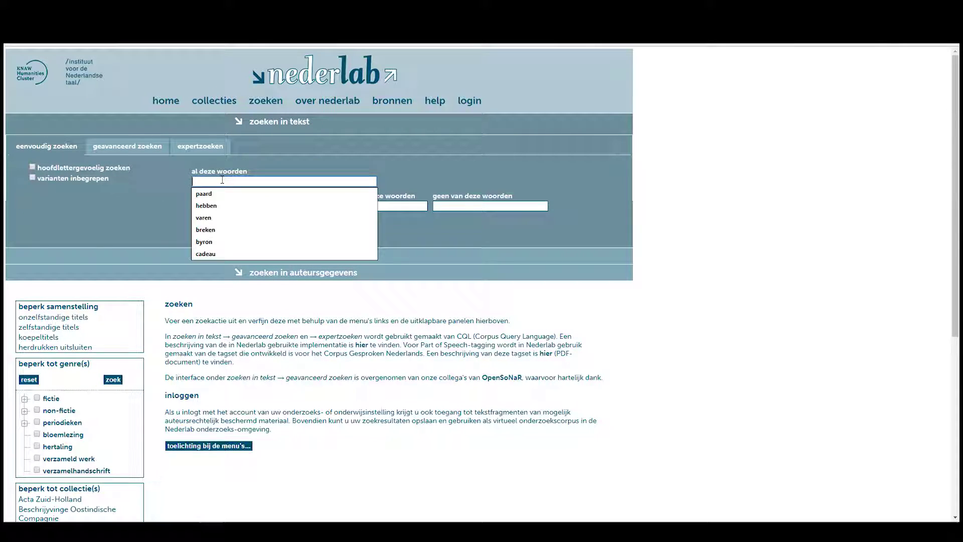
key(Down)
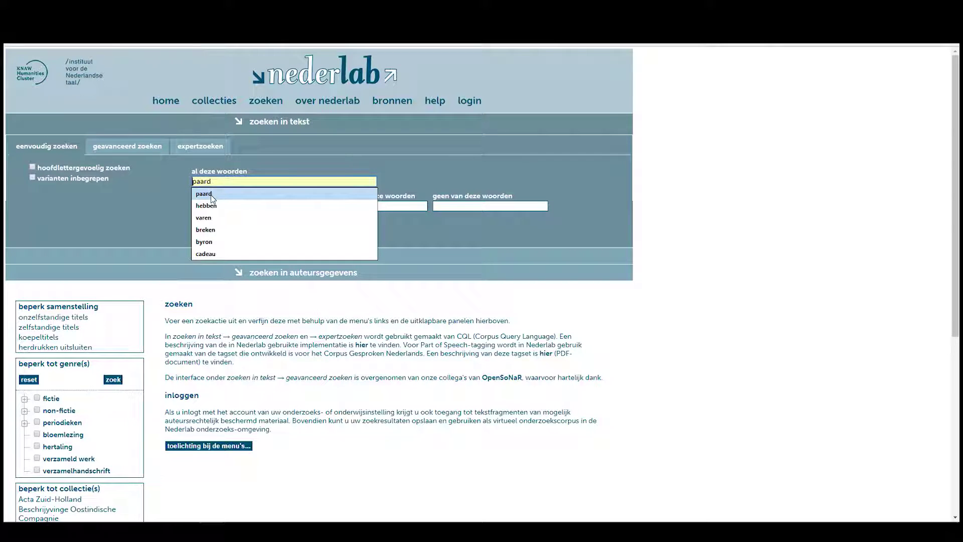
key(Return)
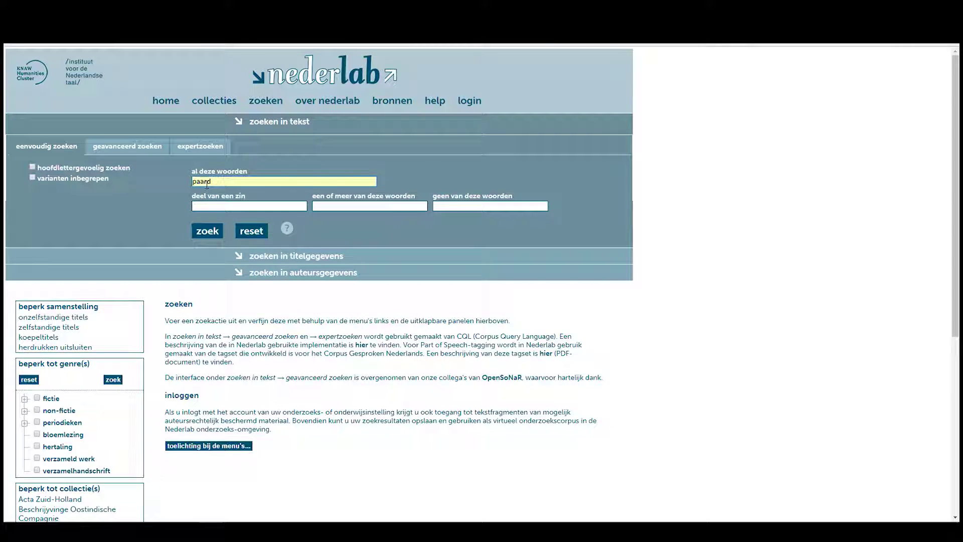
Step: Include word variants in the text search for "paard" and run it
click(33, 178)
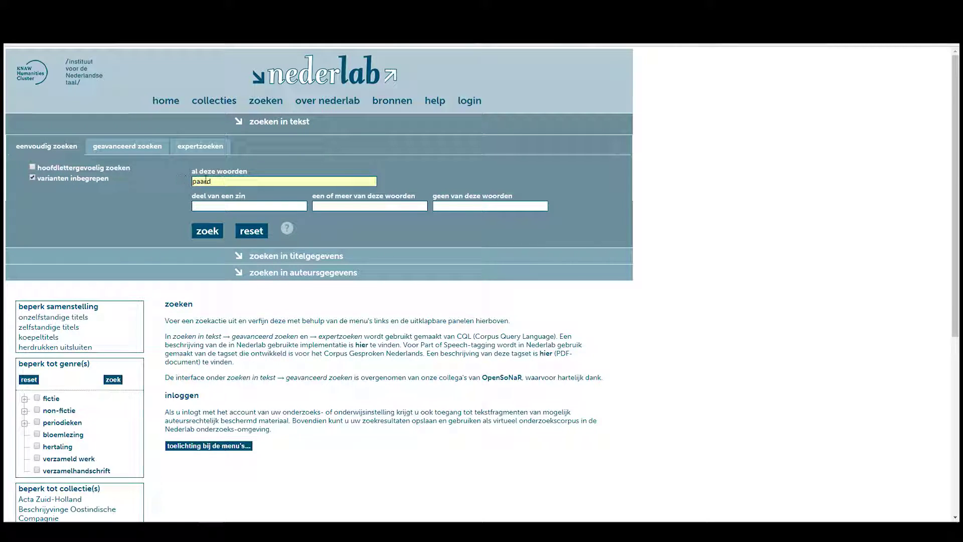
double_click(223, 182)
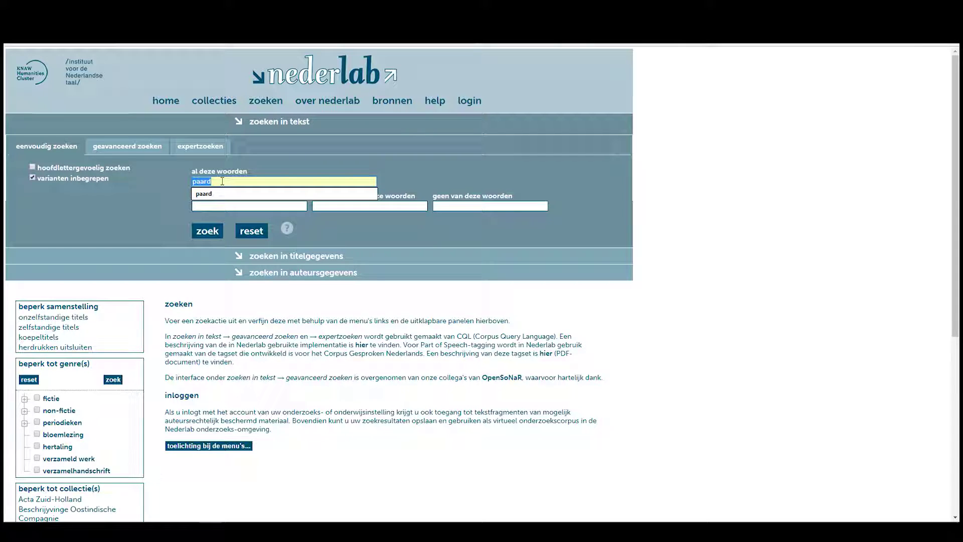
click(217, 182)
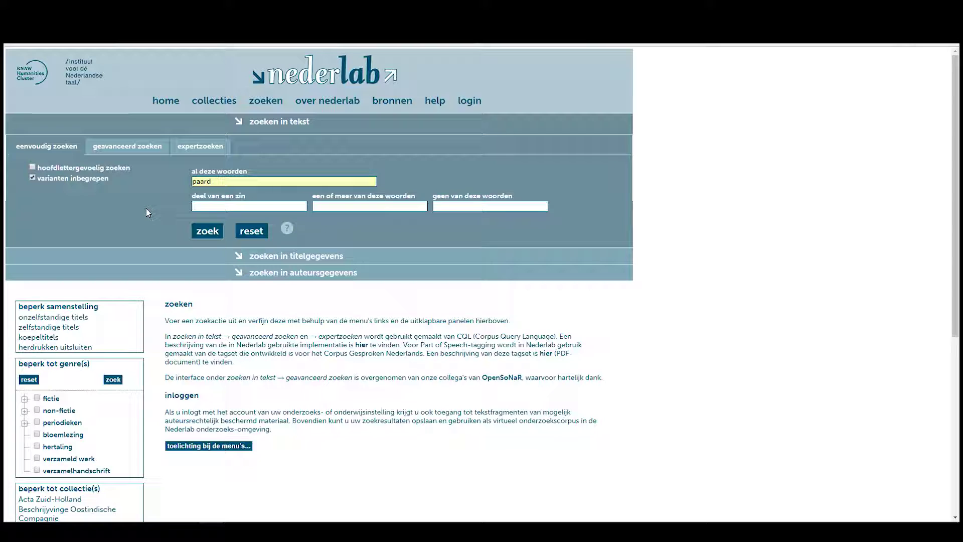
click(211, 231)
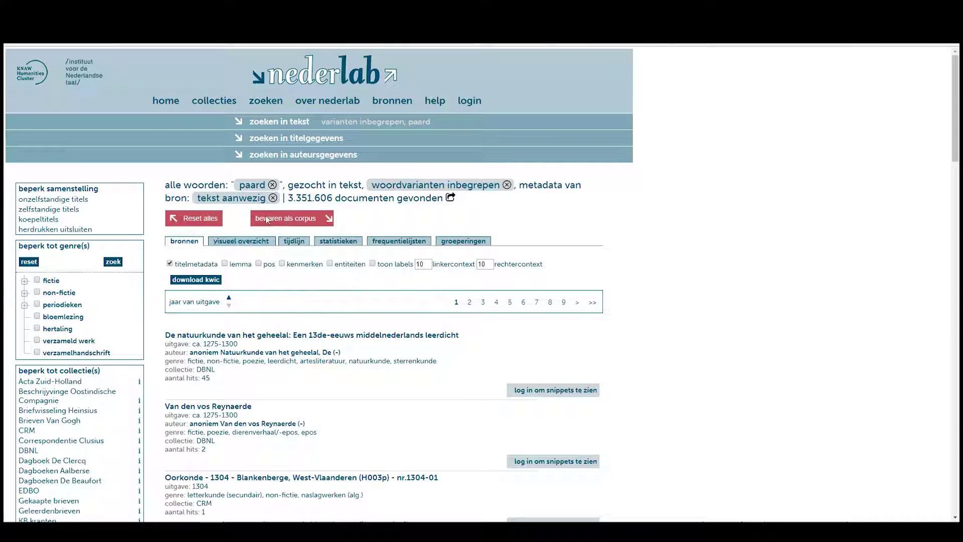
Step: Check the number of documents found and look through the first results and their snippets
drag(289, 198, 335, 199)
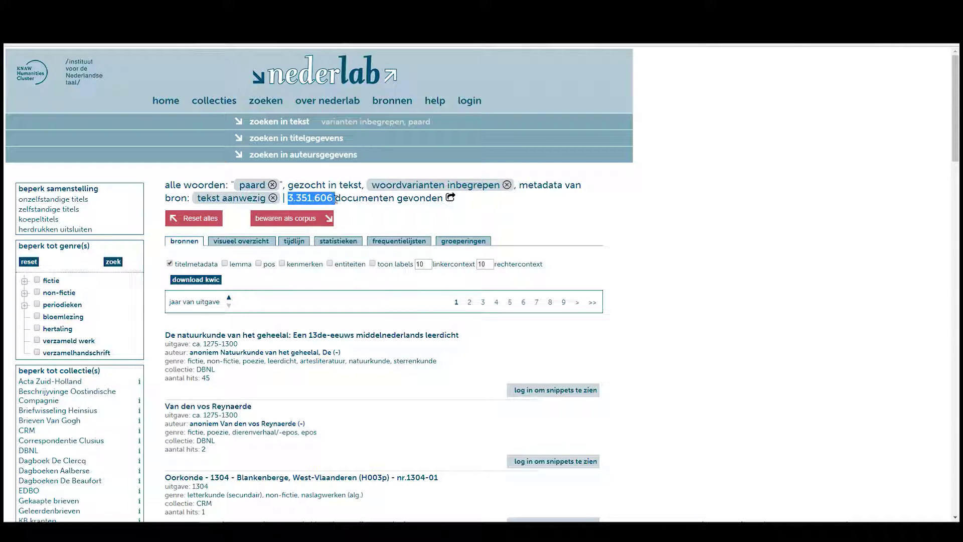
click(351, 197)
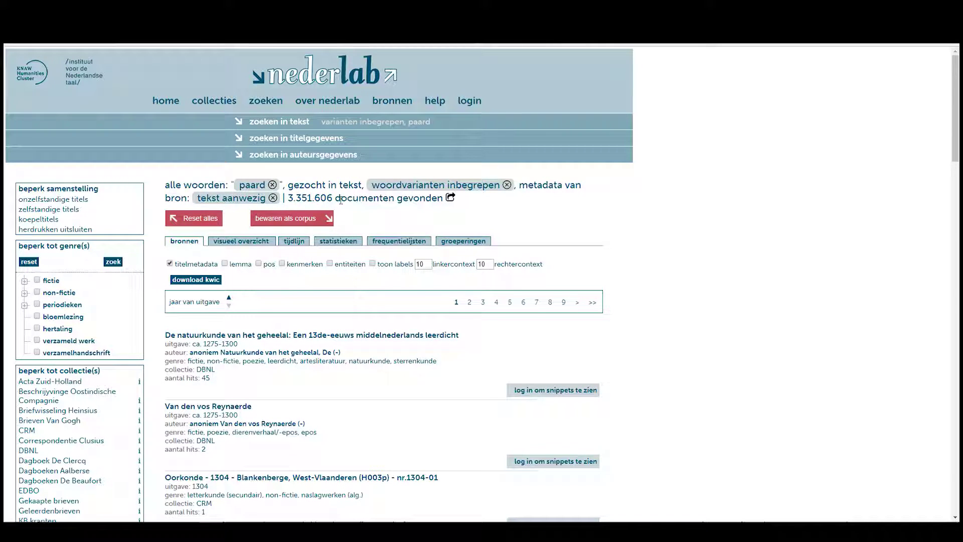
scroll(341, 200, down, 1)
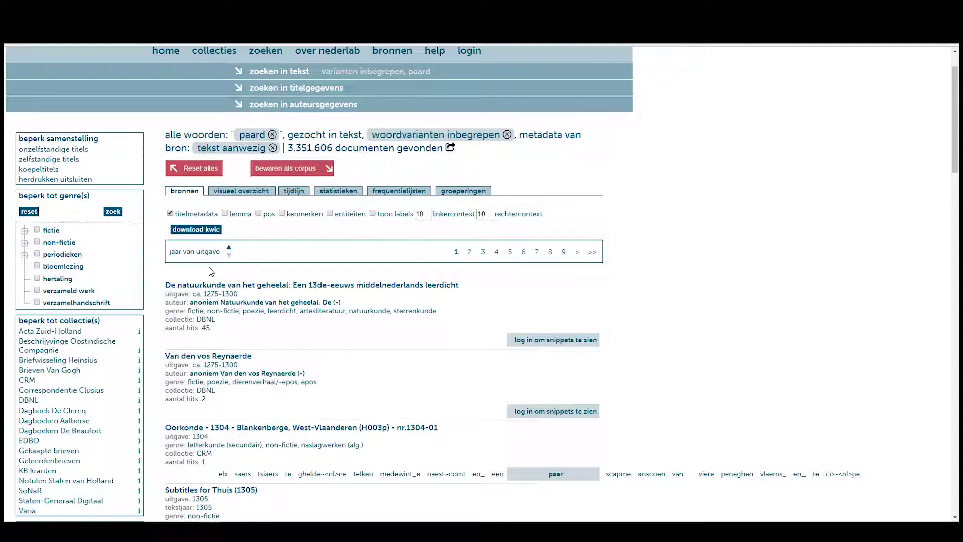
scroll(211, 271, down, 2)
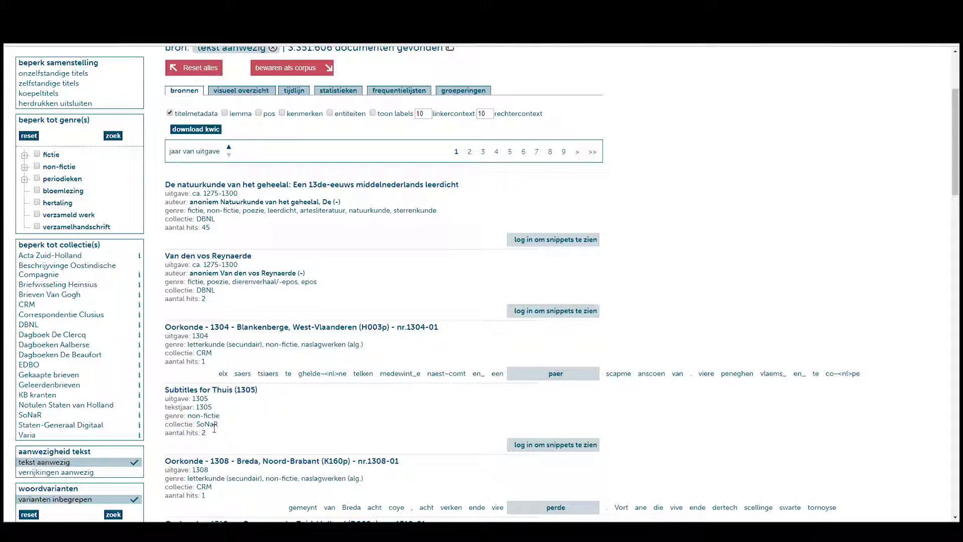
scroll(458, 427, up, 3)
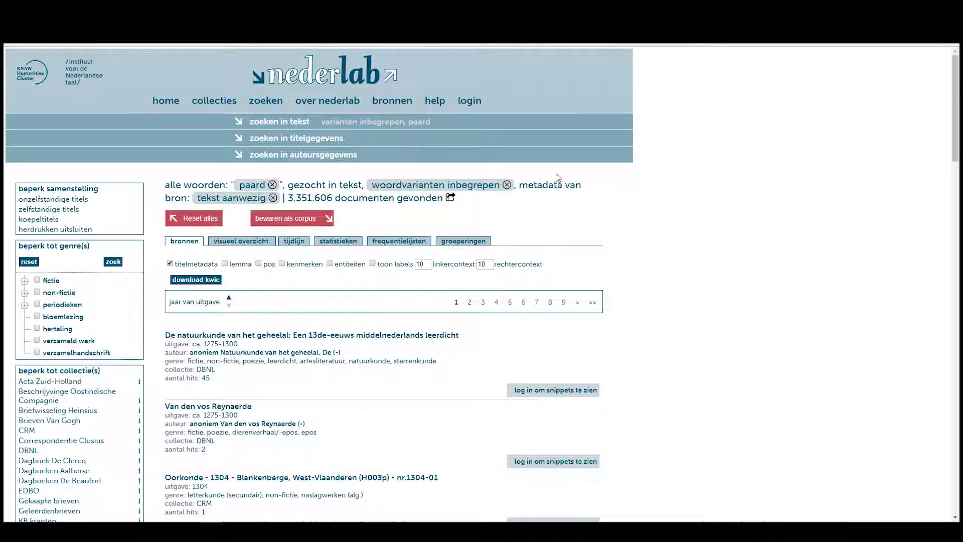
Step: Log in through the Universiteit Utrecht institutional account with the prefilled credentials
click(474, 103)
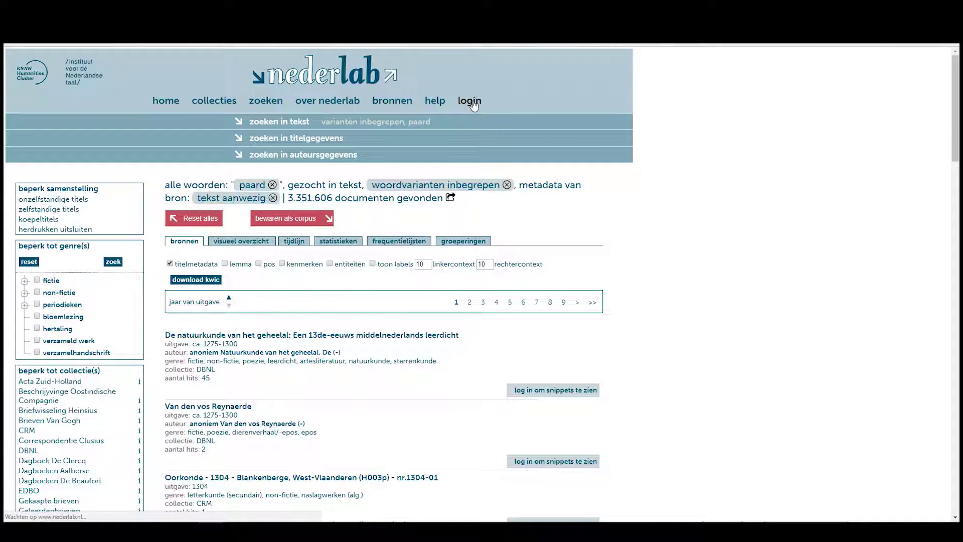
click(314, 180)
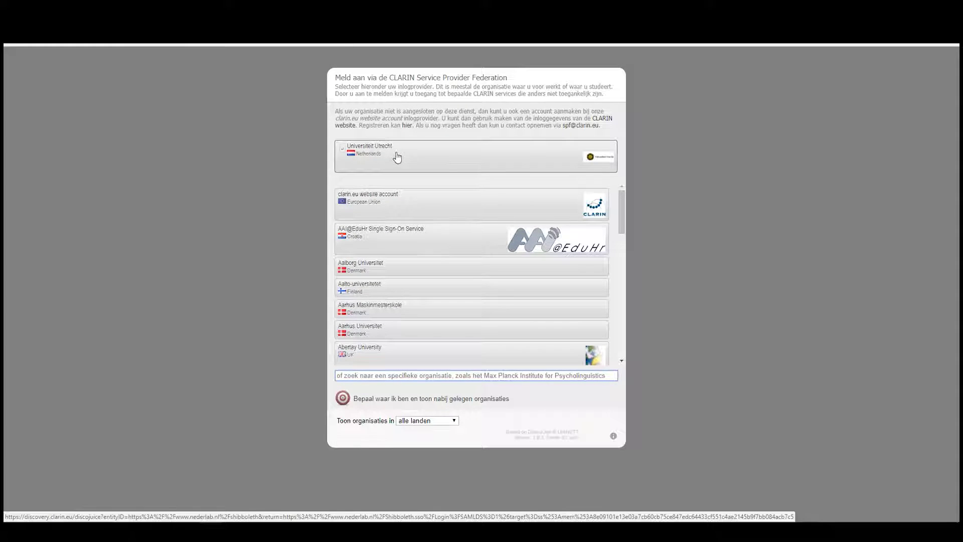
click(404, 157)
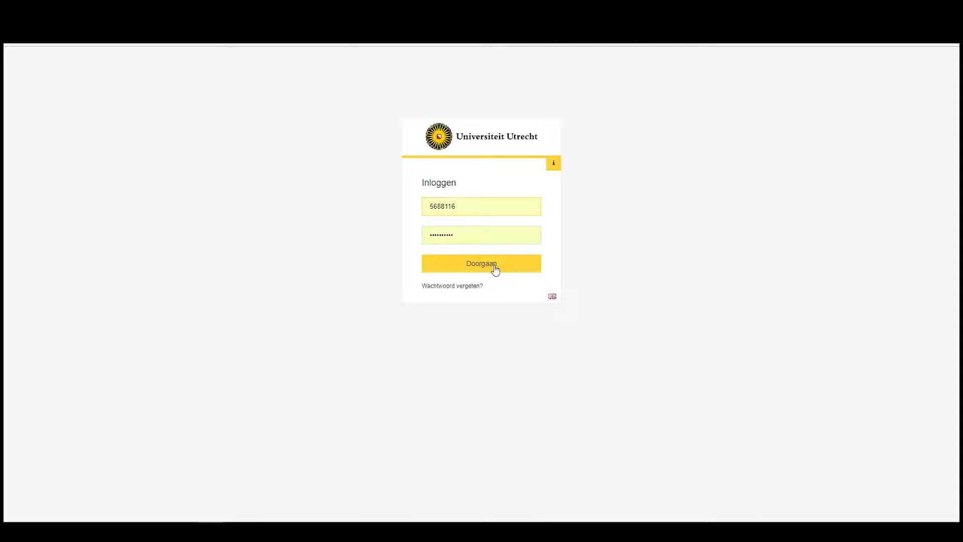
click(487, 266)
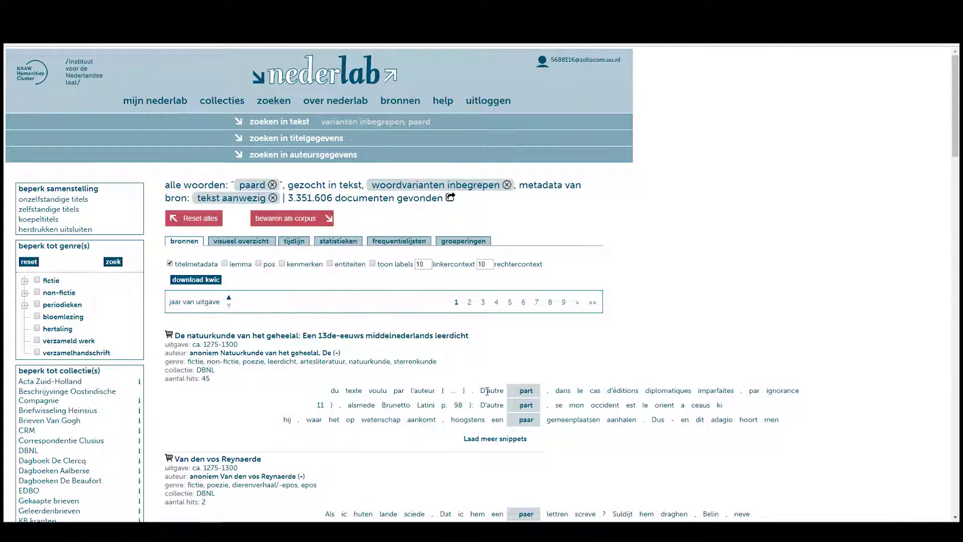
Step: Examine the matched spellings in the result snippets and the list of word variants included in the search
double_click(526, 390)
click(185, 402)
scroll(195, 405, down, 2)
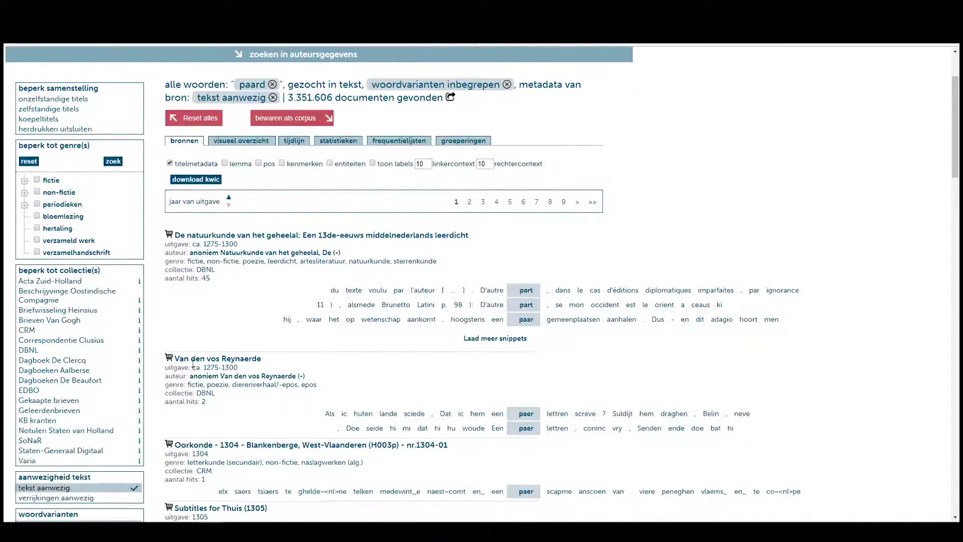
scroll(163, 355, down, 20)
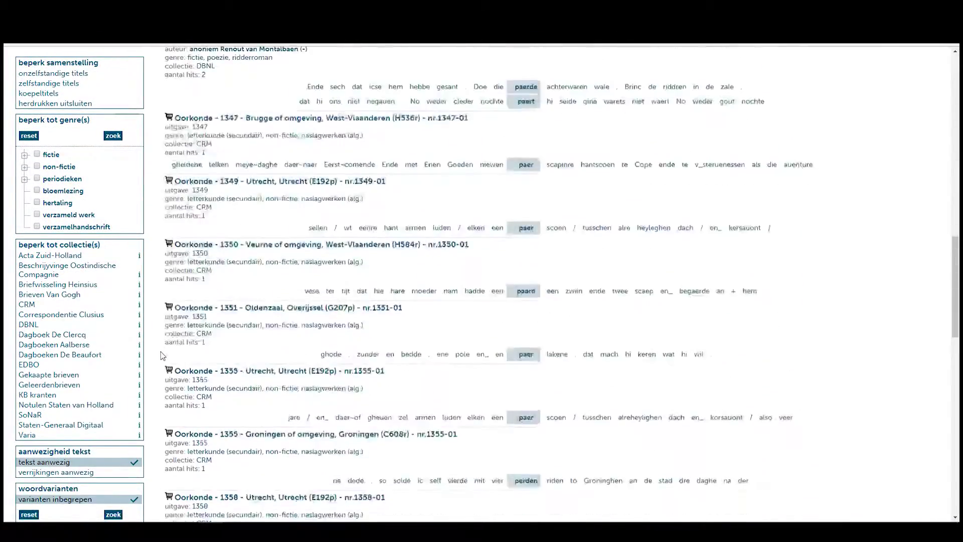
scroll(163, 355, down, 2)
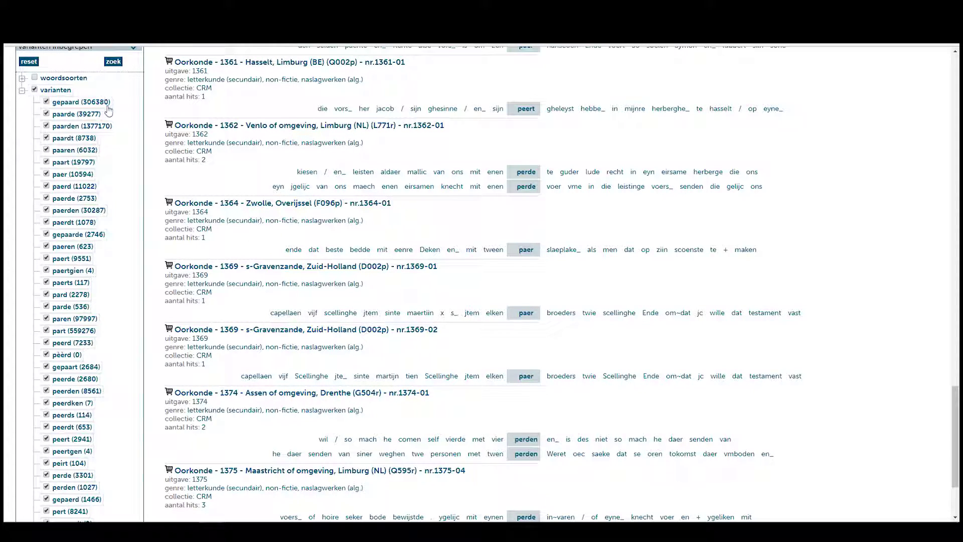
scroll(39, 104, up, 1)
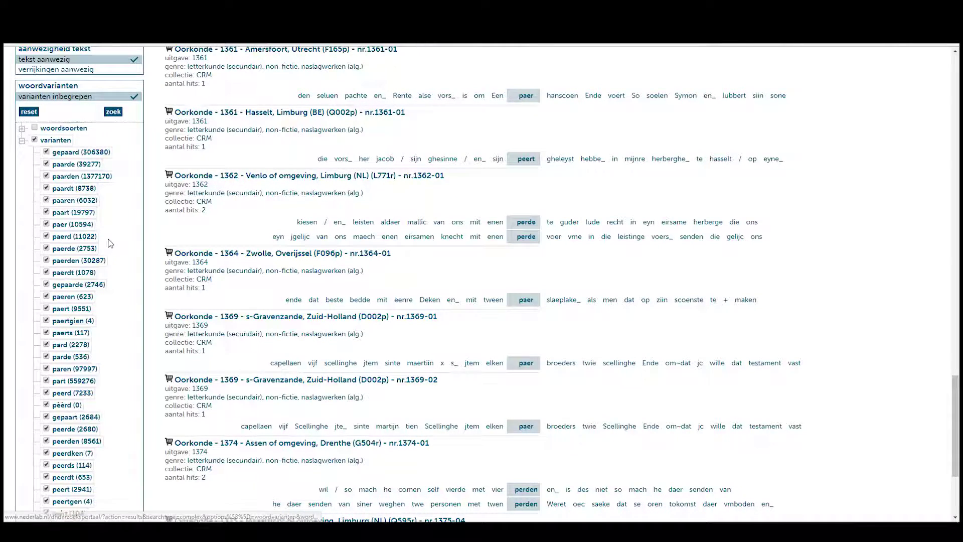
scroll(110, 223, down, 3)
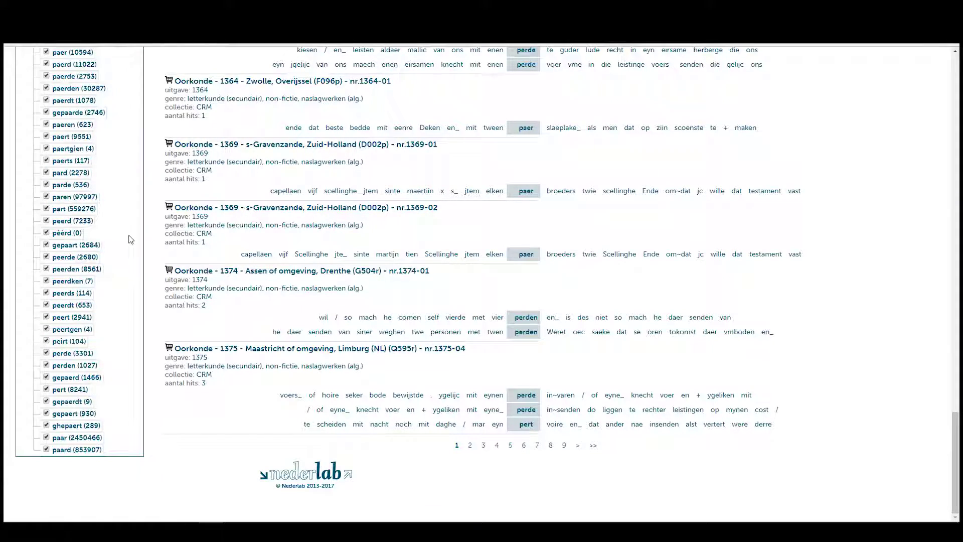
scroll(131, 240, up, 3)
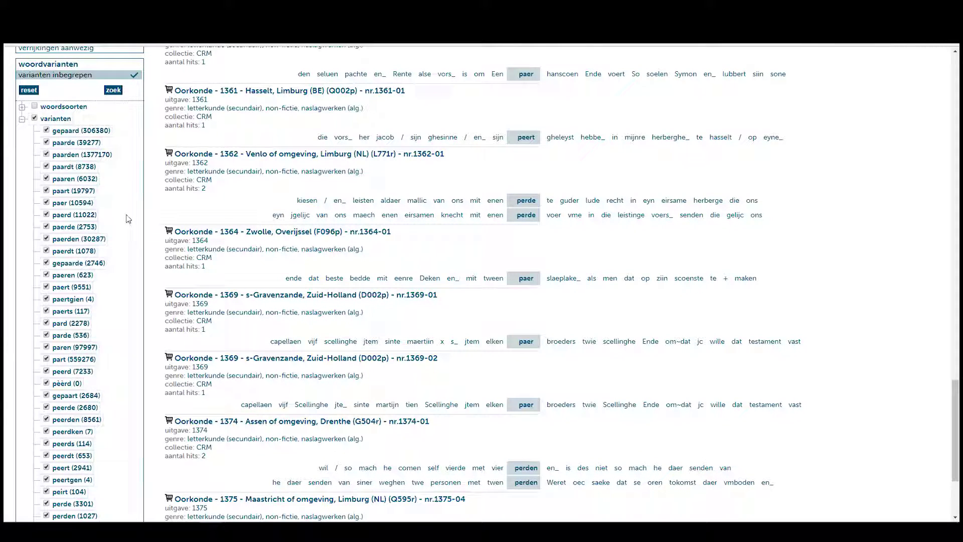
Step: Deselect the word variants gepaard, paarde, paardt, paaren, paart, paer, paerdt, gepaarde, paeren, paerts, pard, parde, paren, part, gepaart, gepaerd, gepaerdt, gepaert, ghepaert and paar
click(47, 203)
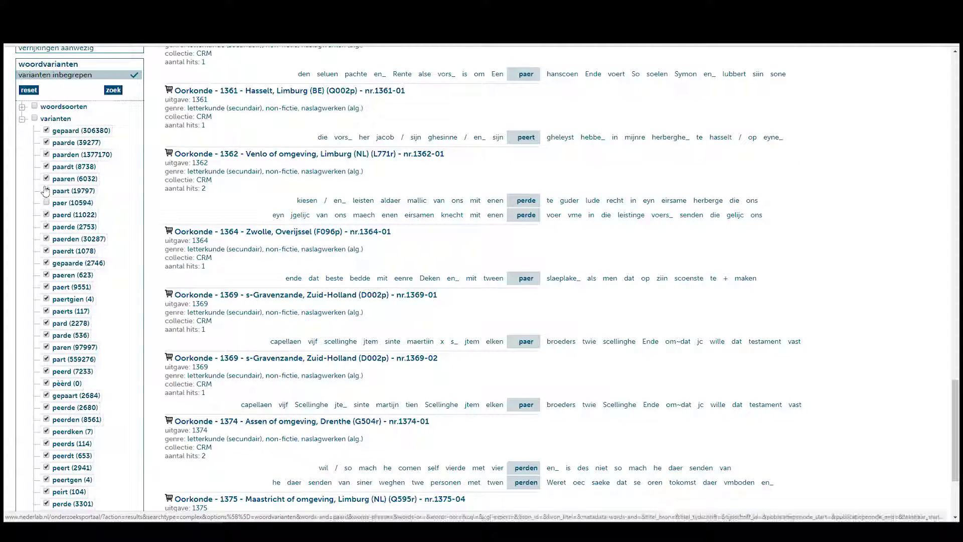
click(46, 131)
click(46, 179)
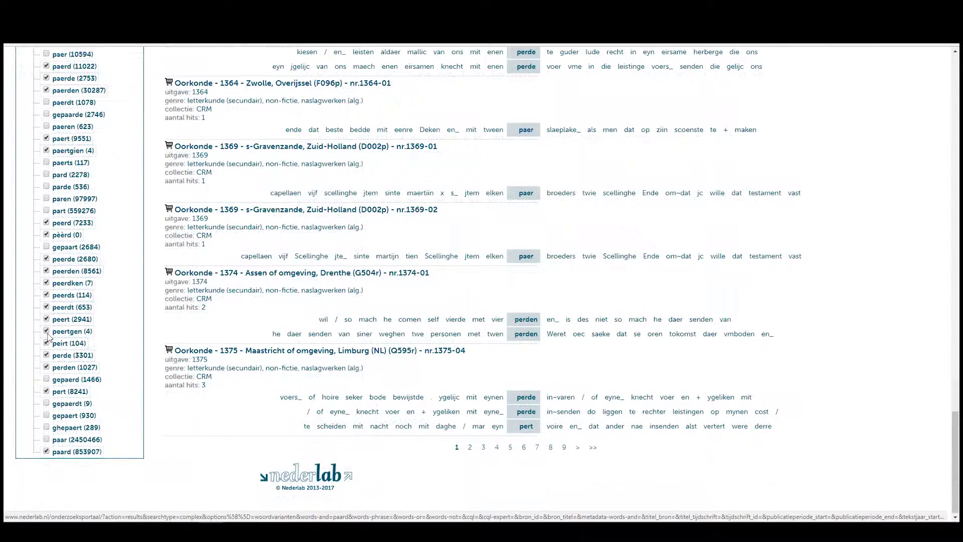
scroll(107, 350, down, 1)
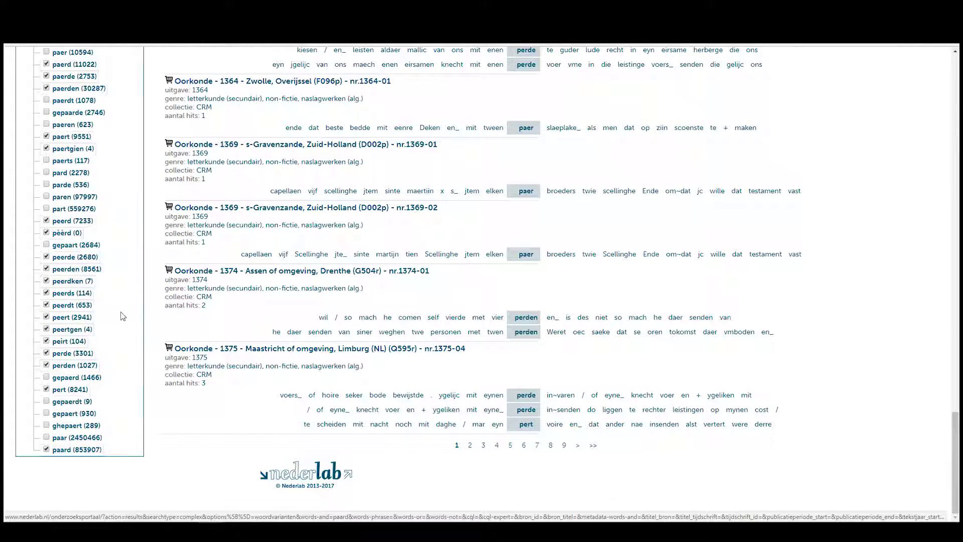
scroll(121, 301, up, 3)
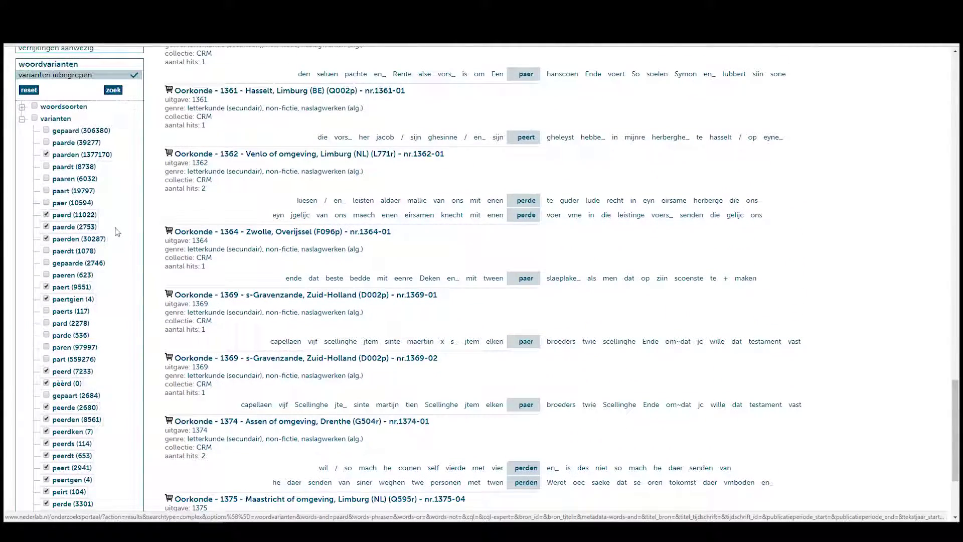
Step: Restrict the variants to word type N and rerun the search with the selected variants
click(22, 107)
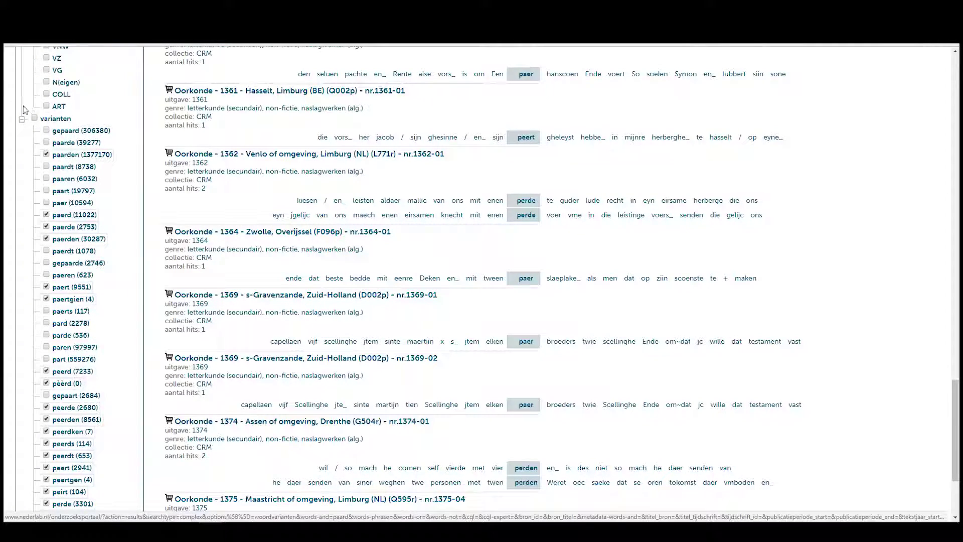
scroll(129, 128, up, 2)
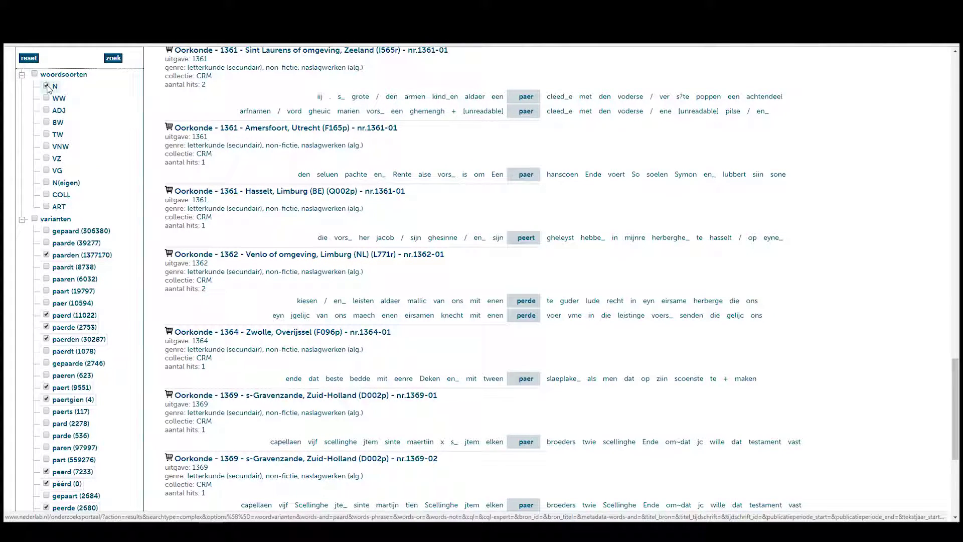
scroll(147, 166, up, 1)
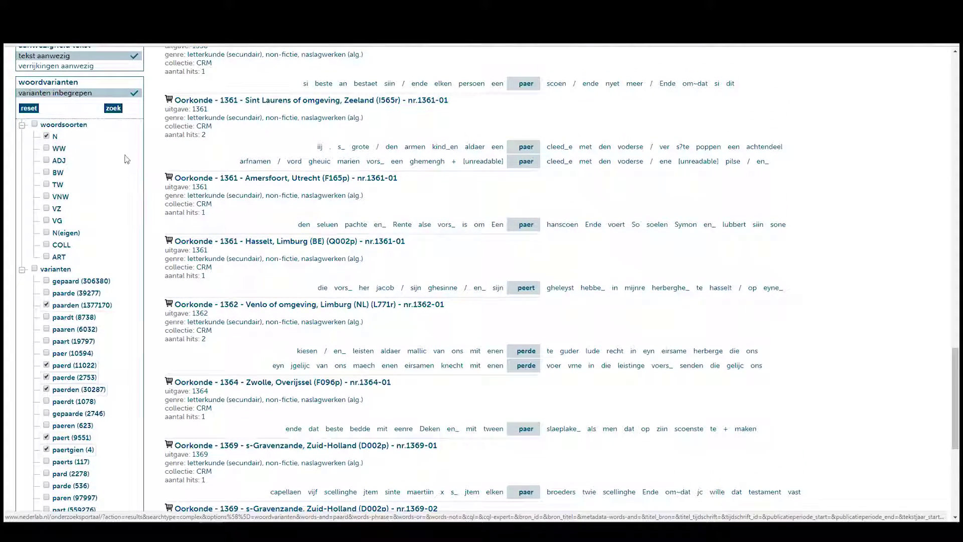
click(113, 108)
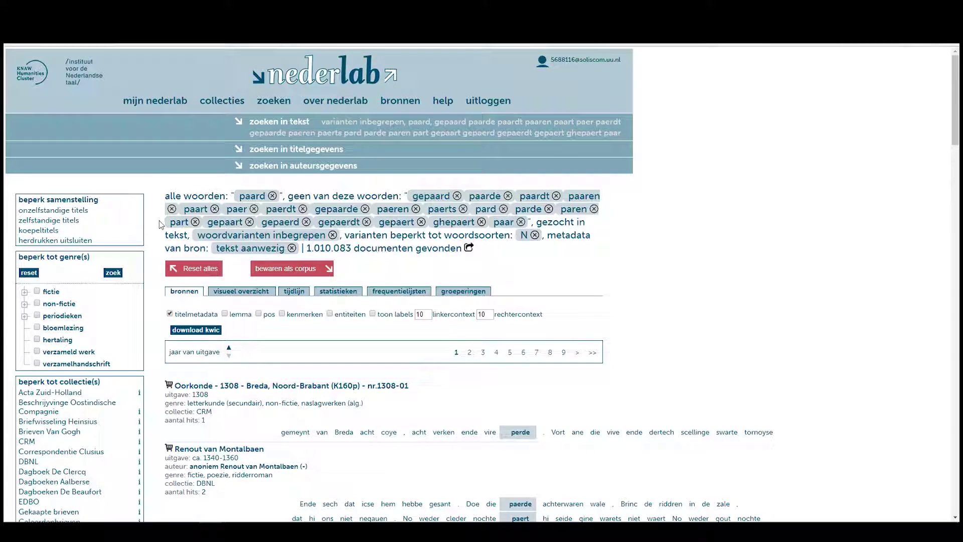
Step: Check the refined search's document count and show its visual overview with the source collection and dating charts
drag(310, 248, 354, 248)
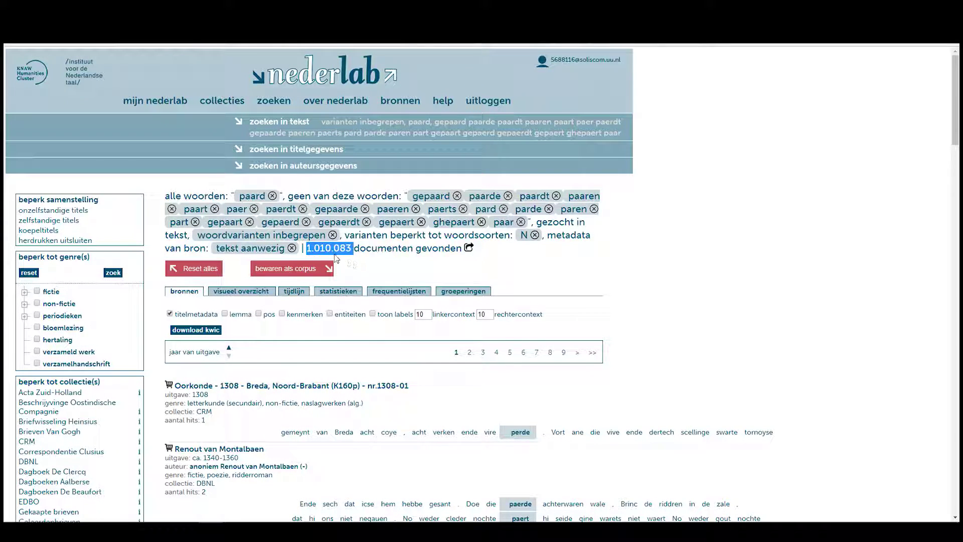
click(382, 246)
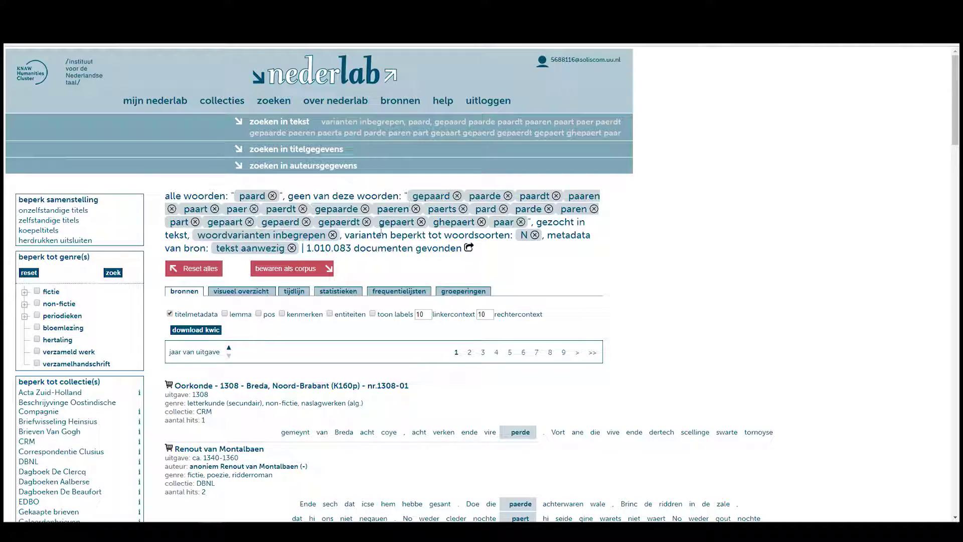
click(242, 292)
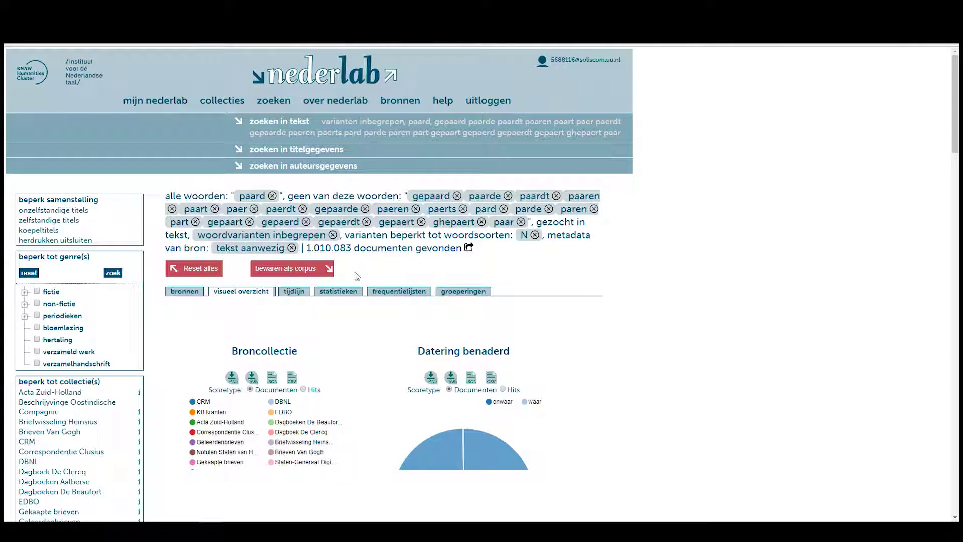
scroll(315, 322, down, 2)
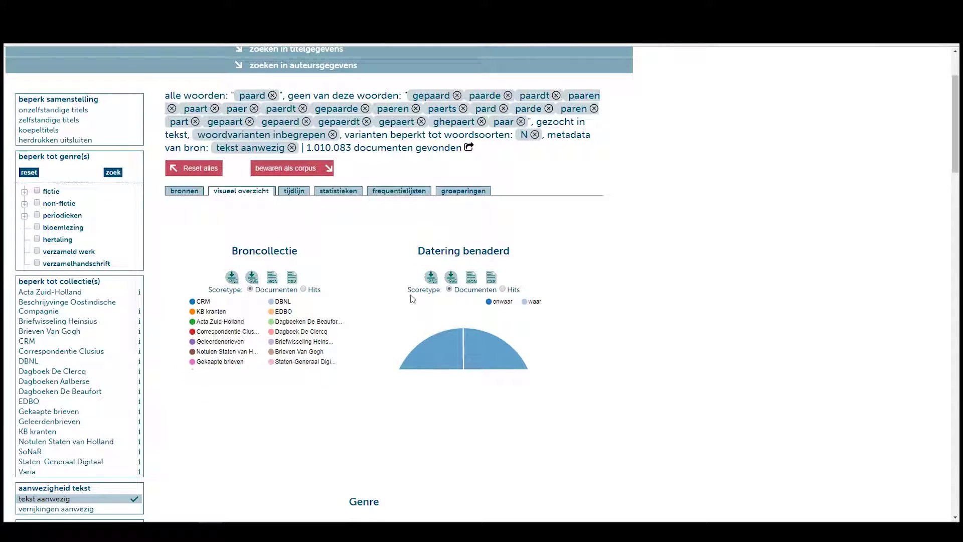
Step: Look through the visual overview's charts for genre, thesaurus presence, category, main language, text presence and enrichments
scroll(359, 333, down, 7)
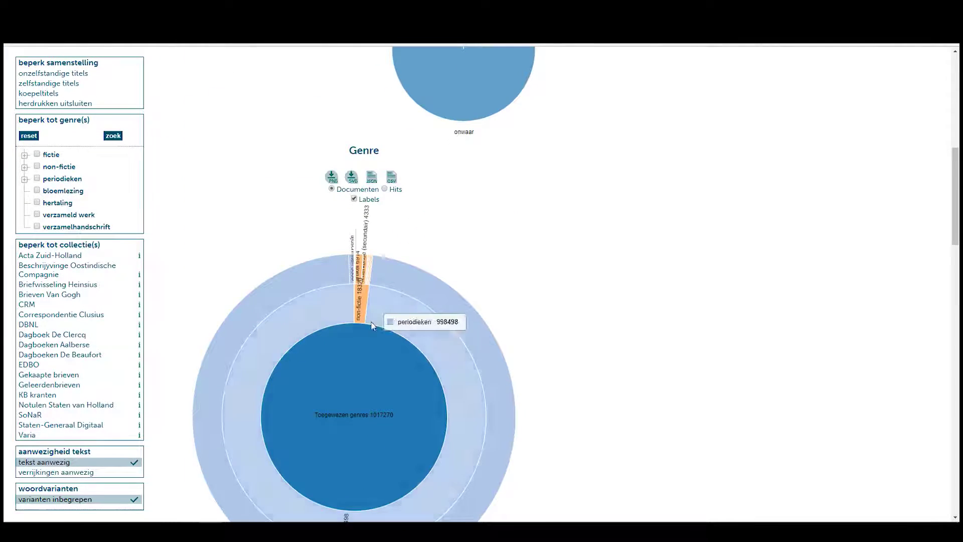
scroll(481, 225, down, 11)
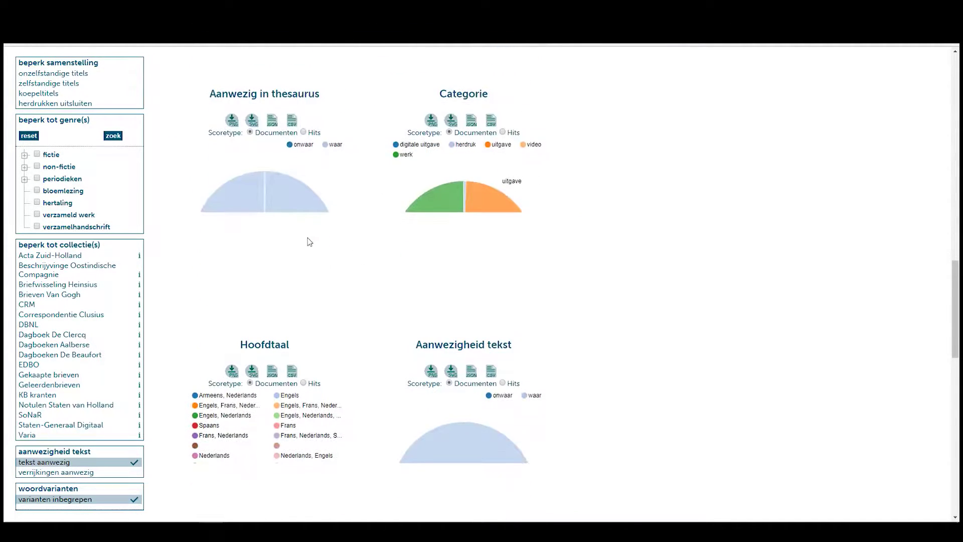
scroll(362, 205, down, 1)
scroll(362, 205, down, 4)
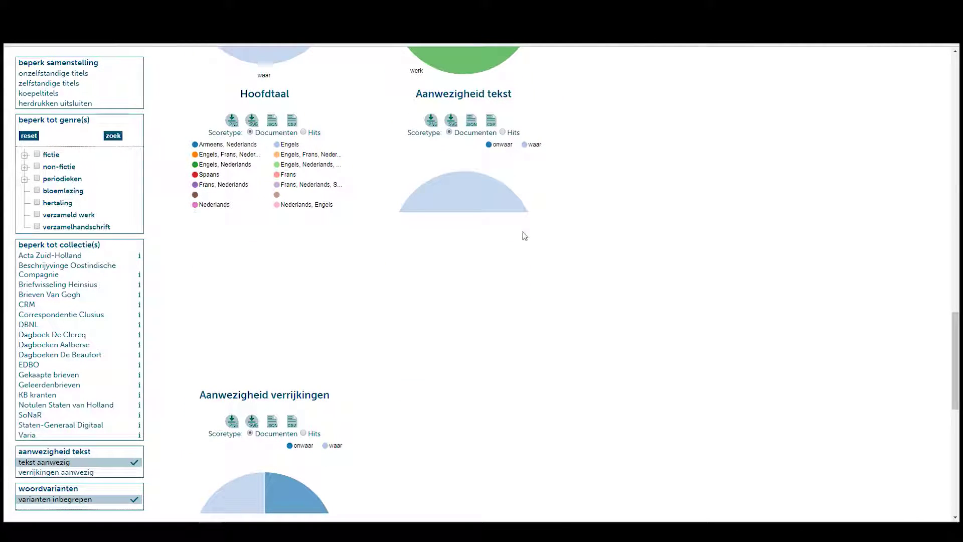
scroll(371, 202, down, 4)
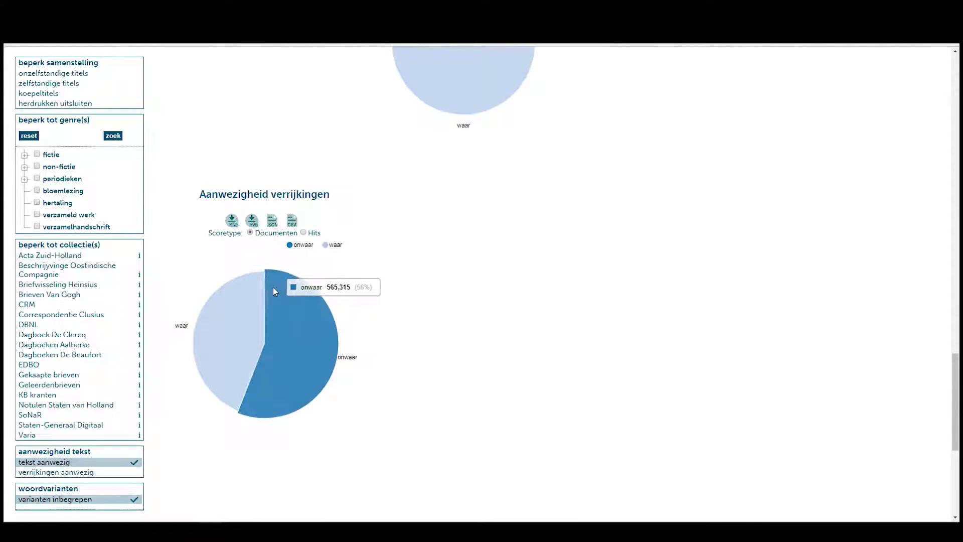
scroll(374, 259, up, 7)
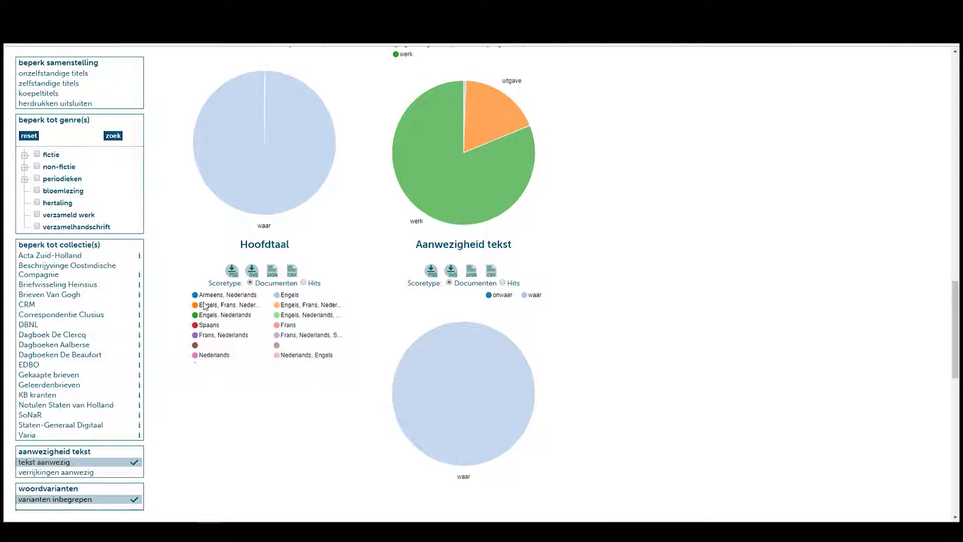
scroll(205, 308, up, 20)
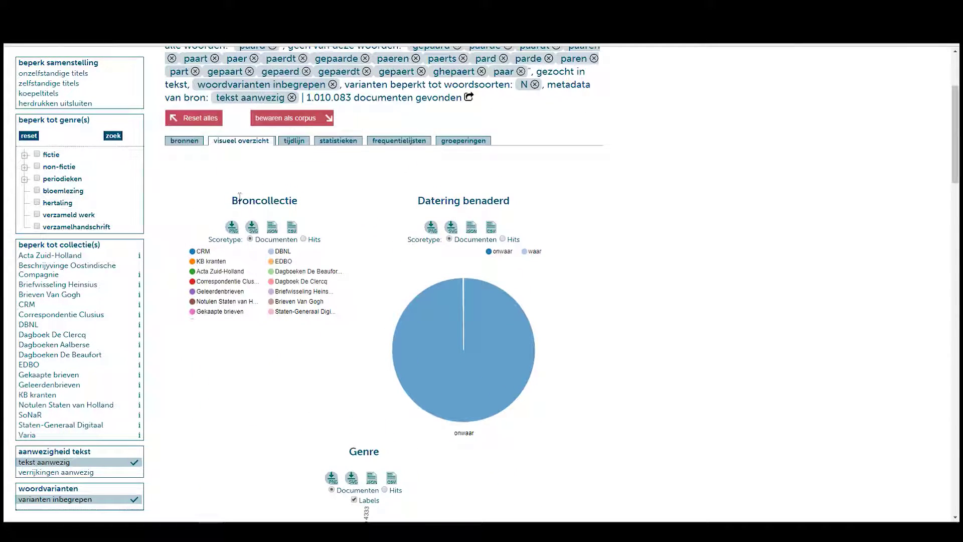
Step: Examine the Broncollectie pie chart and the document shares of its individual source collections
drag(236, 199, 298, 201)
click(298, 201)
click(273, 294)
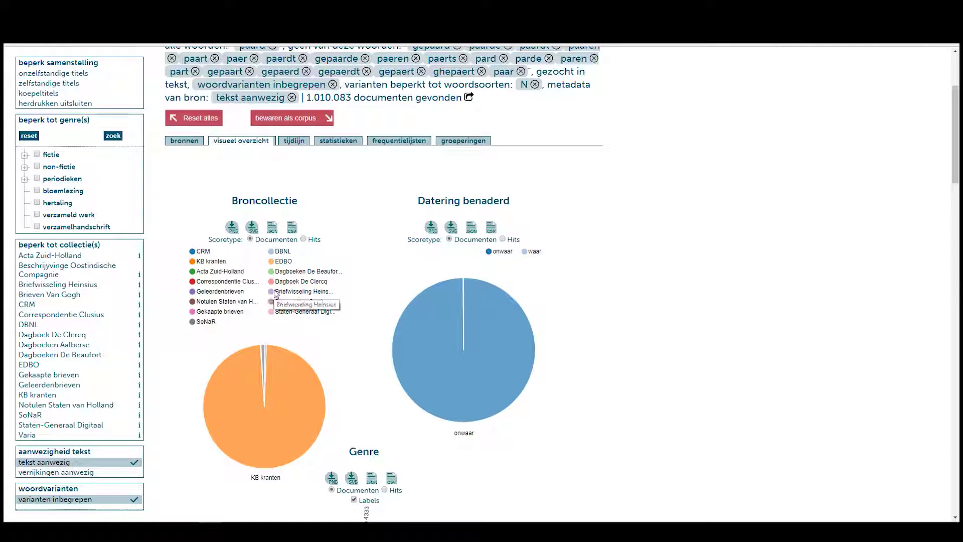
mouse_move(263, 356)
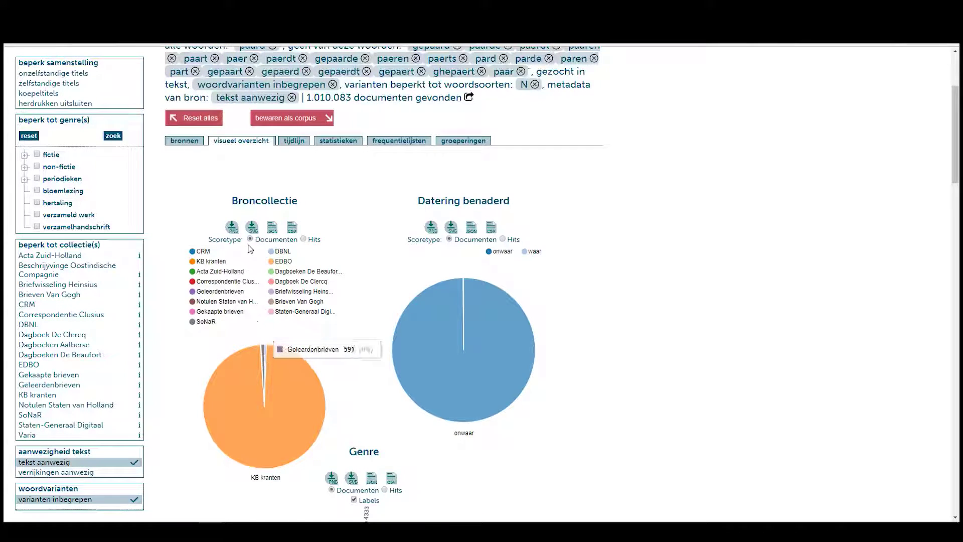
drag(236, 196, 297, 201)
click(293, 201)
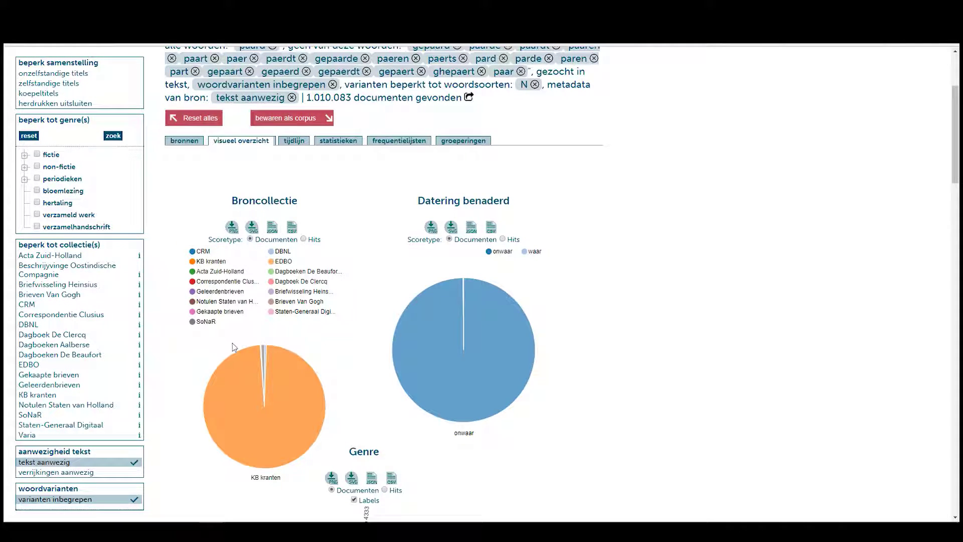
mouse_move(241, 362)
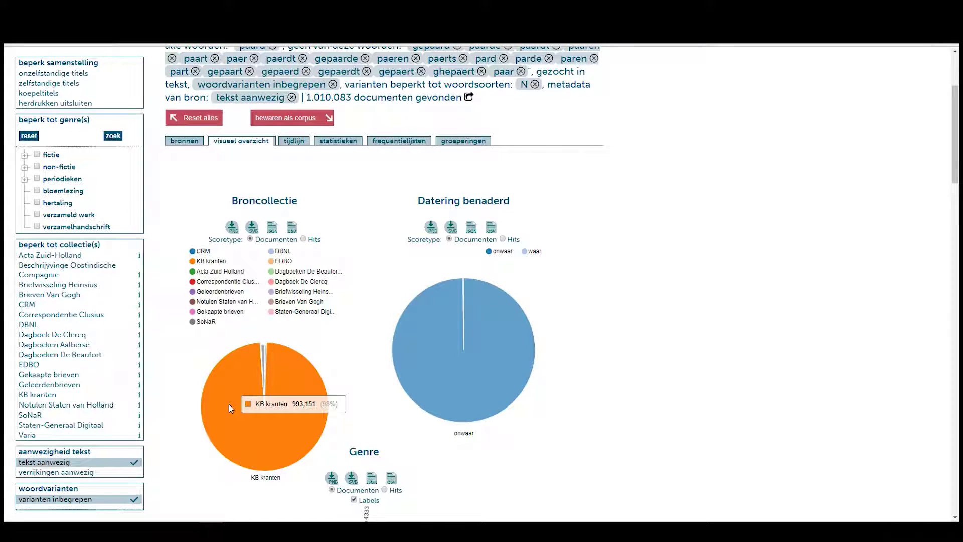
Step: Exclude KB kranten from the Broncollectie chart and inspect the shares of the remaining collections
click(195, 262)
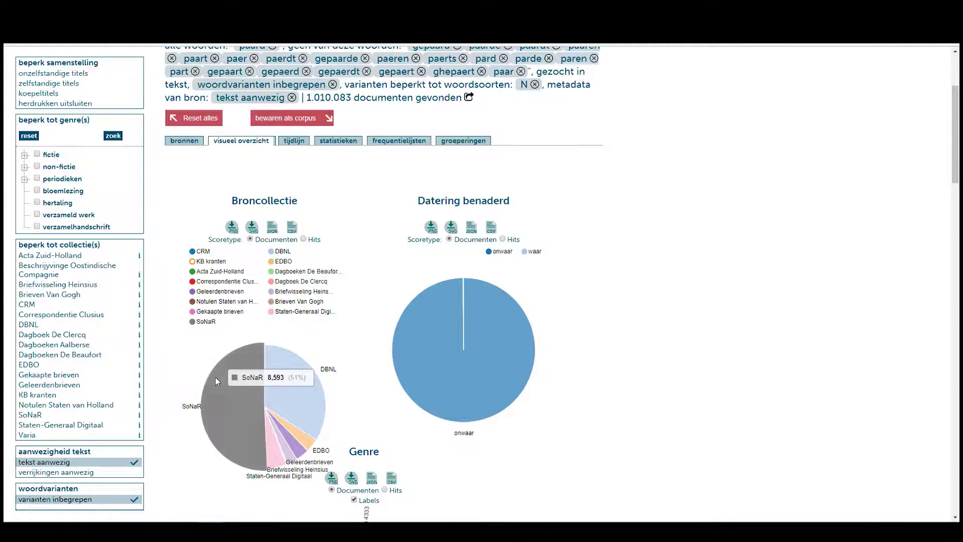
mouse_move(295, 428)
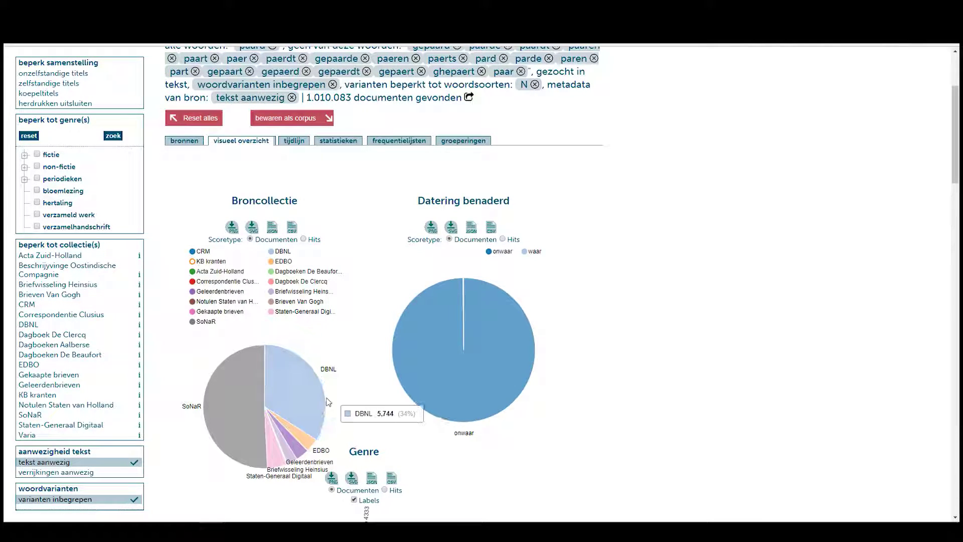
mouse_move(305, 444)
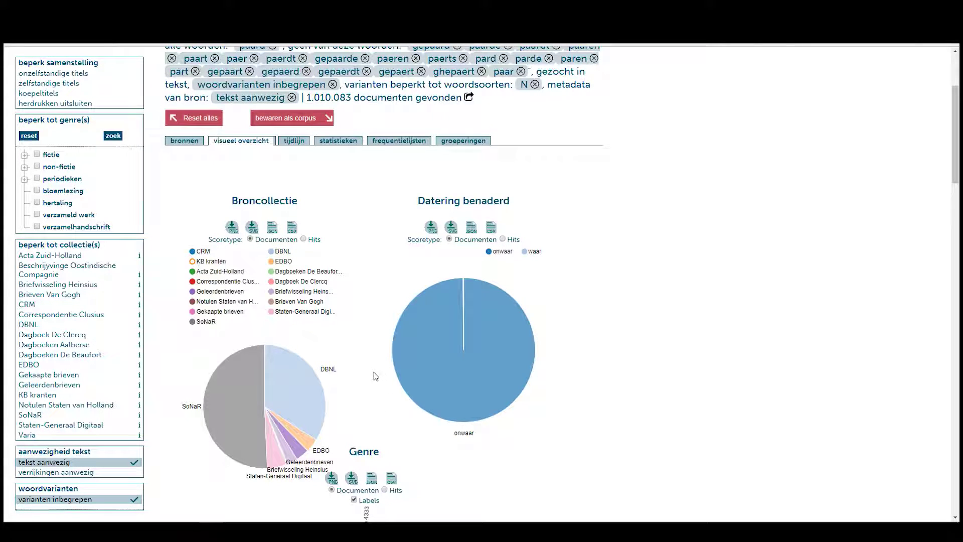
Step: Examine the genre distribution of the found documents in the Genre chart
scroll(376, 376, down, 3)
scroll(376, 352, up, 2)
scroll(370, 289, down, 1)
scroll(370, 289, down, 7)
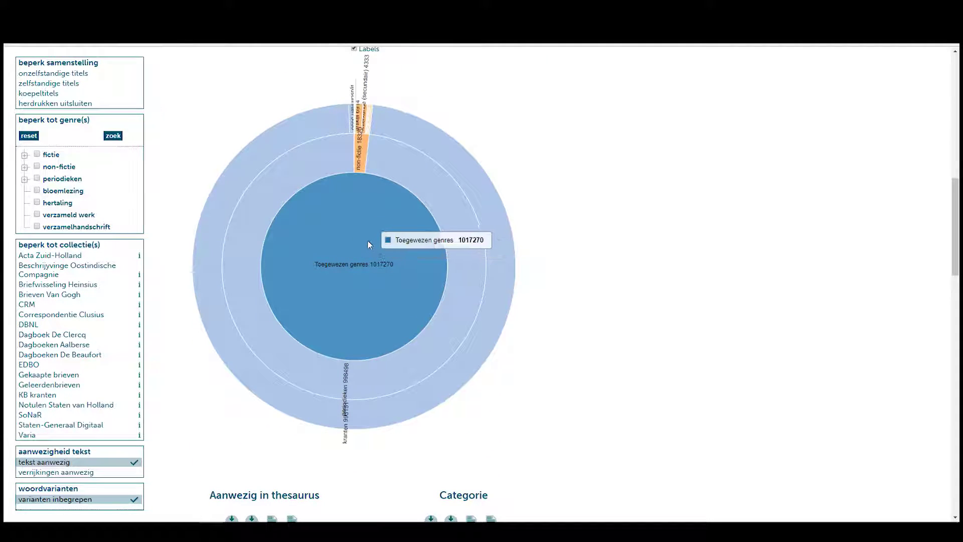
scroll(368, 240, up, 1)
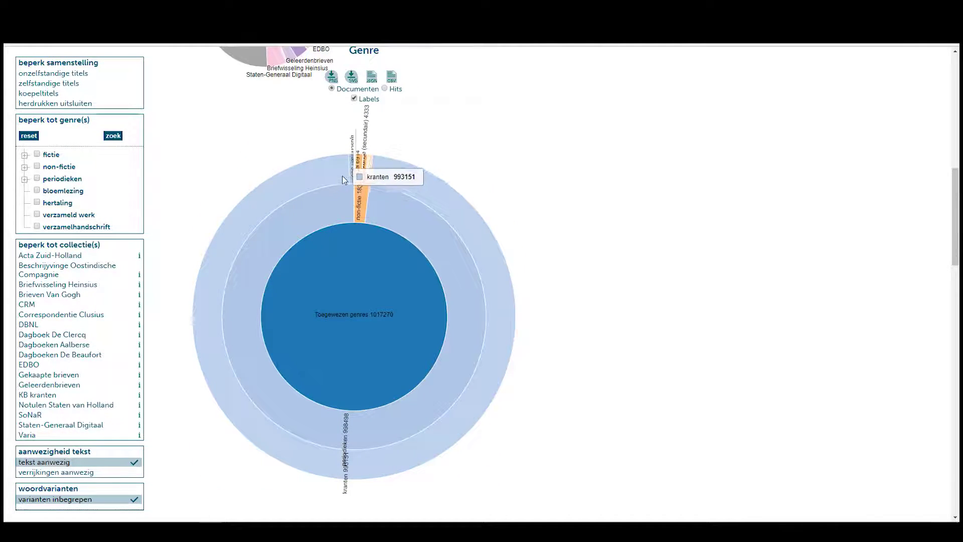
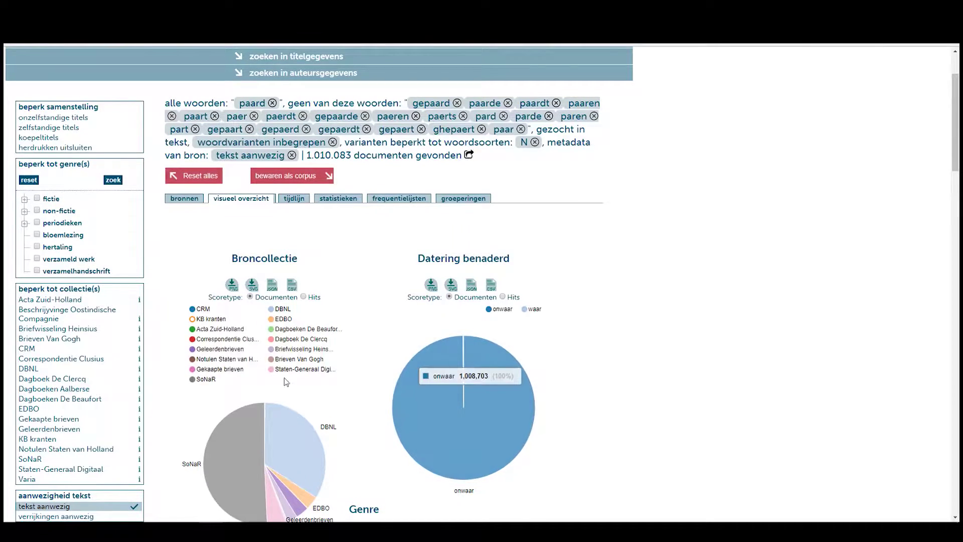
Step: Show the timeline of the results and examine the document counts per year of publication for each source collection
scroll(257, 364, up, 2)
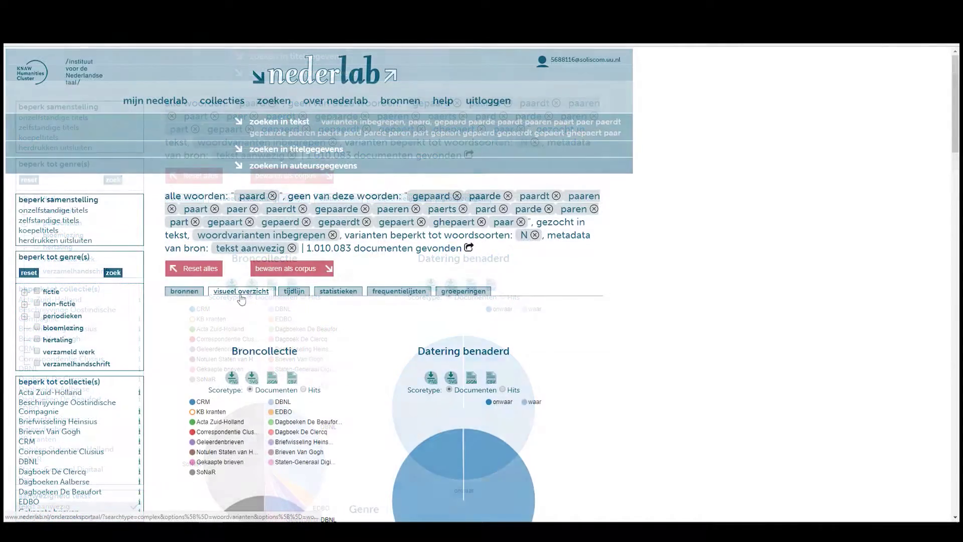
click(301, 296)
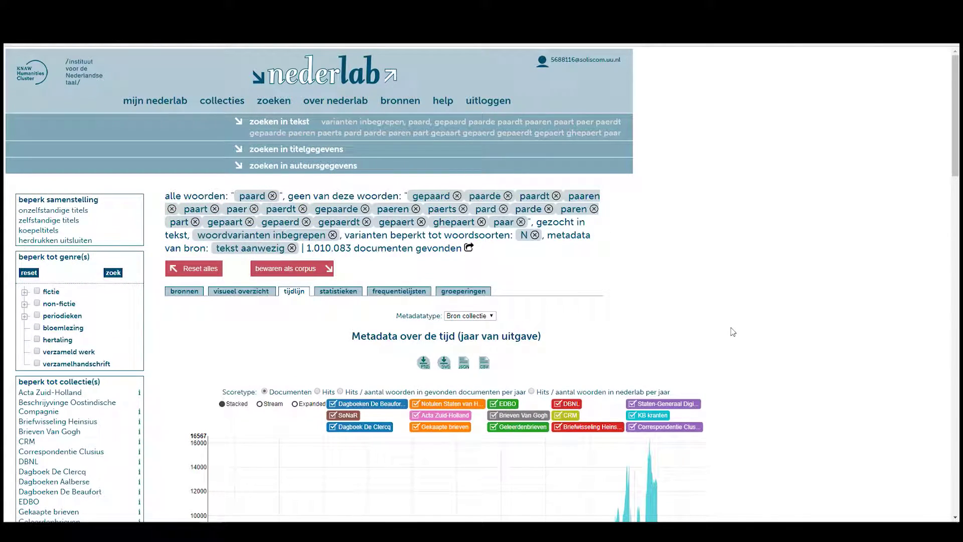
scroll(734, 332, down, 4)
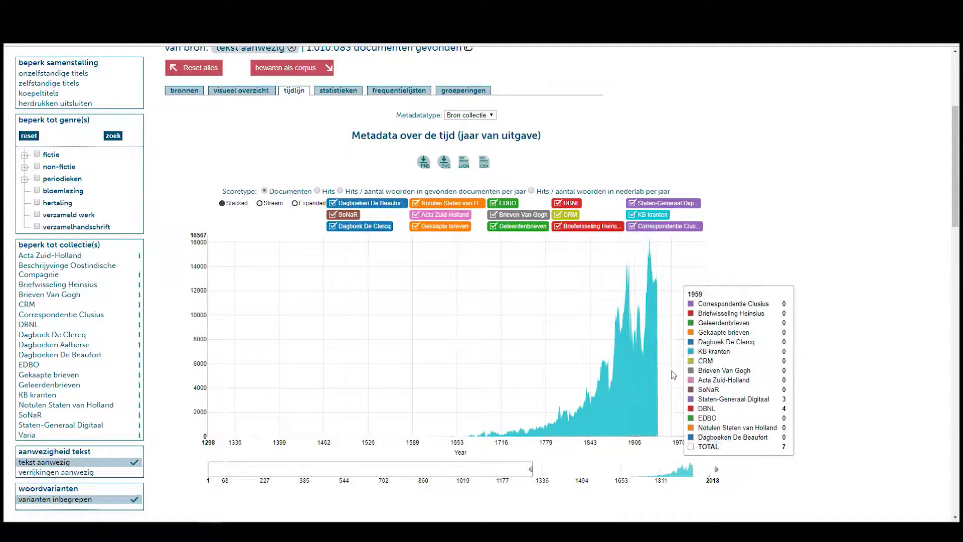
Step: Set the publication-year timeline's score type to "Hits / aantal woorden in gevonden documenten per jaar" and examine the graph
click(340, 192)
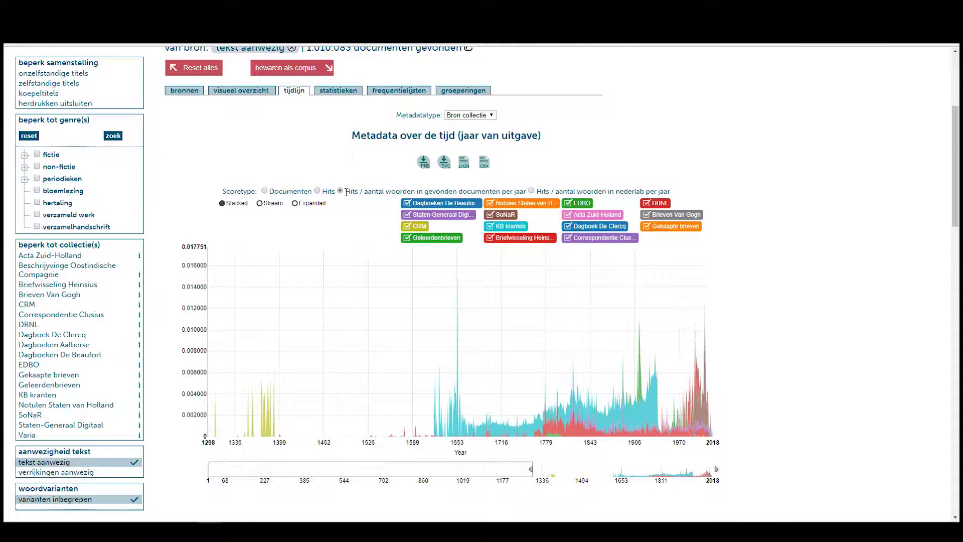
scroll(745, 311, down, 1)
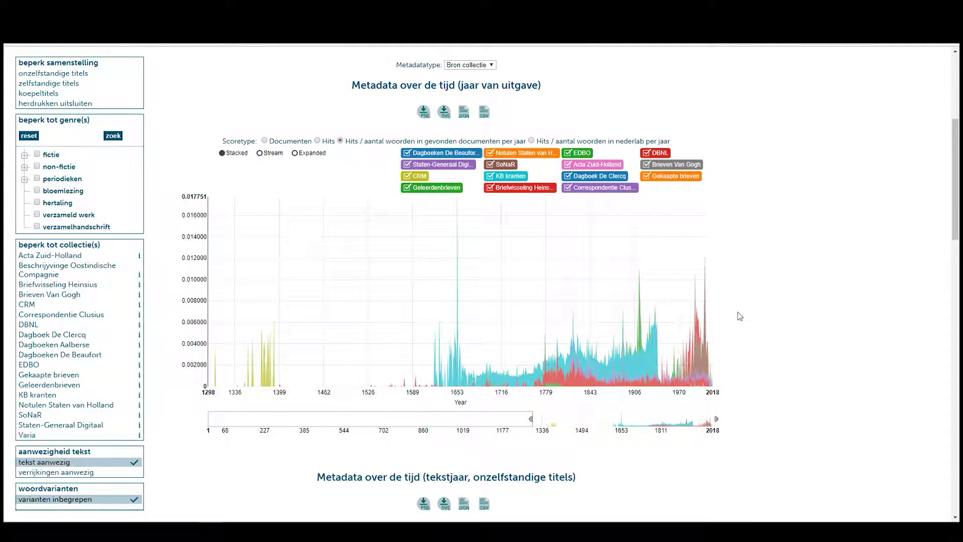
scroll(740, 316, down, 1)
Step: Generate the statistics for the current search and compare them with the number of documents found
scroll(739, 315, up, 5)
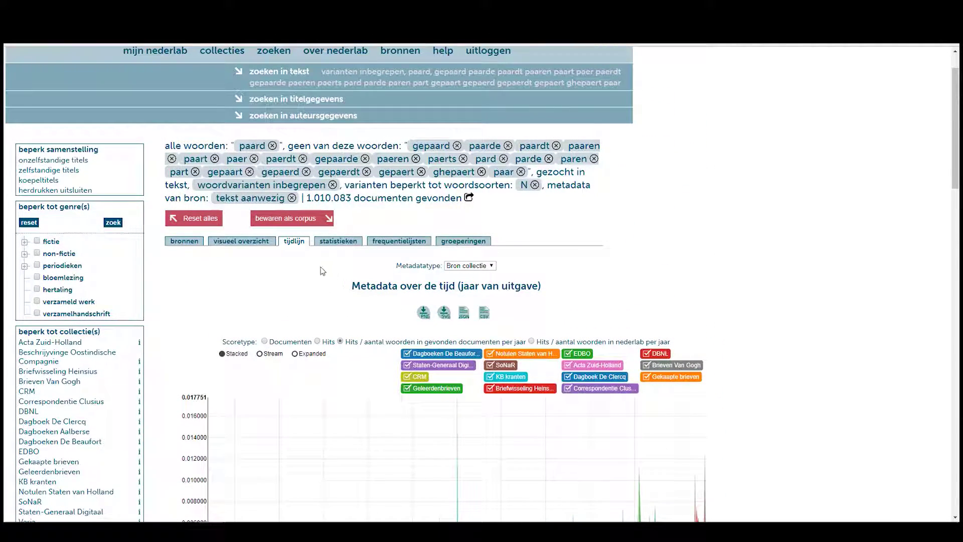
click(340, 242)
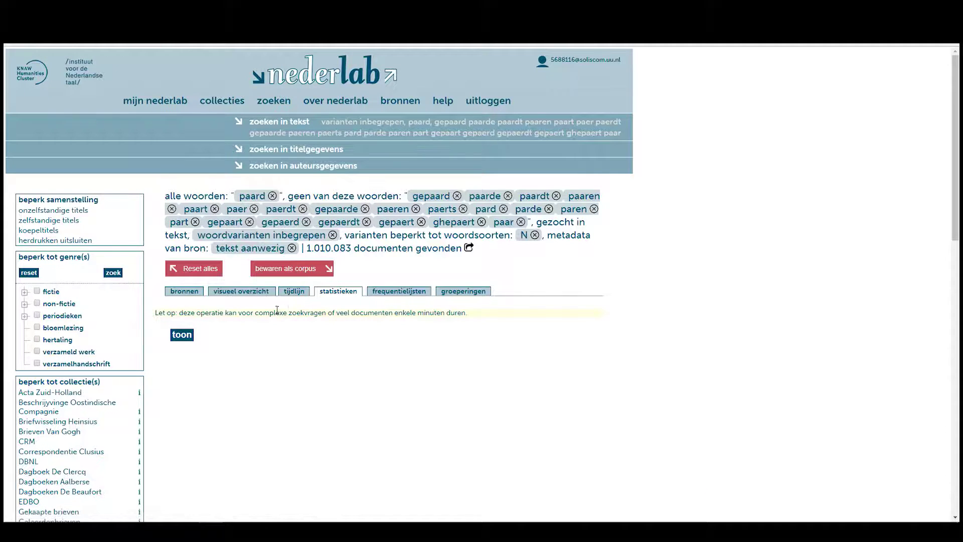
click(181, 336)
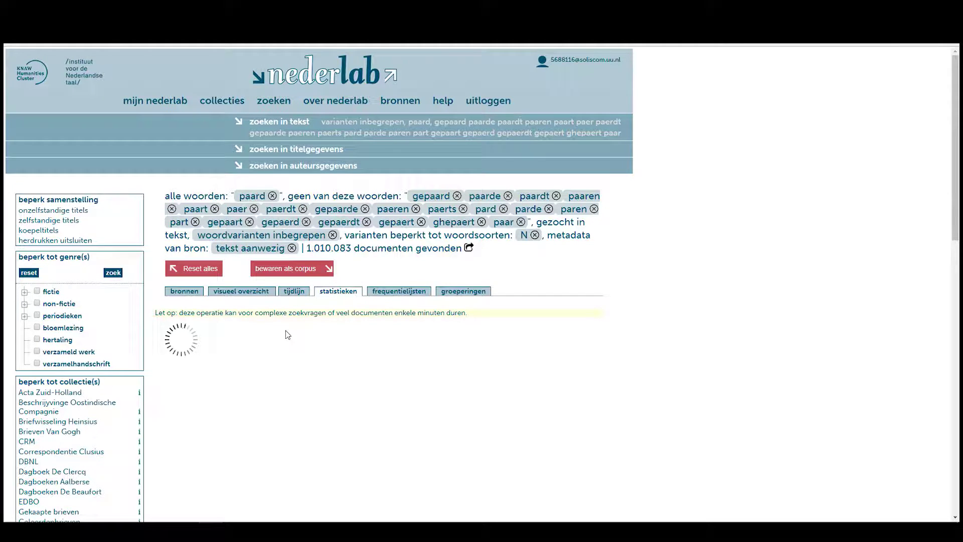
scroll(317, 327, down, 1)
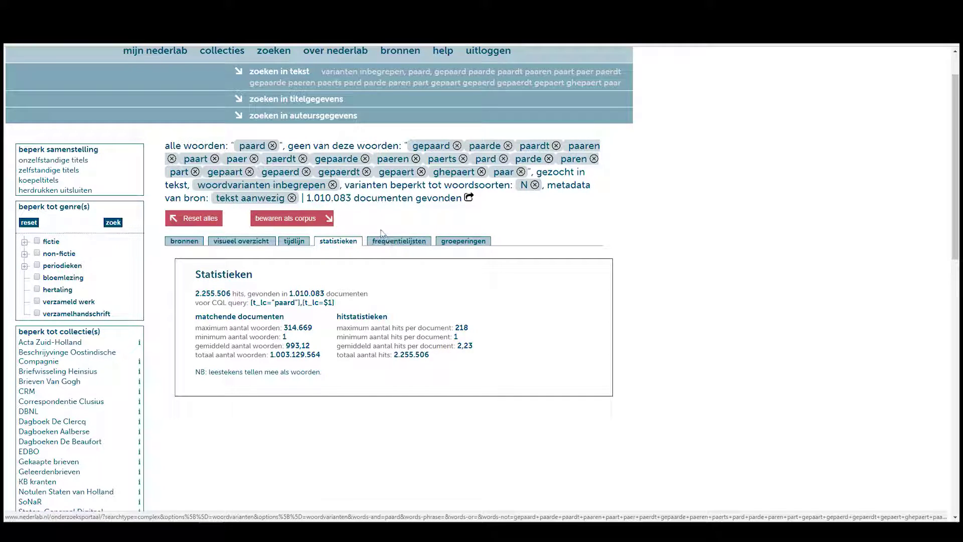
drag(307, 197, 352, 197)
click(366, 203)
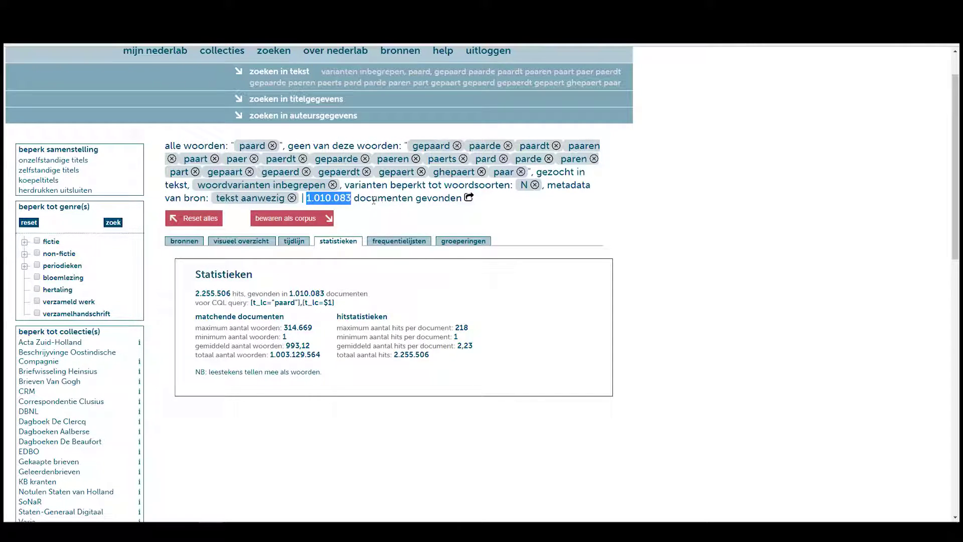
click(374, 200)
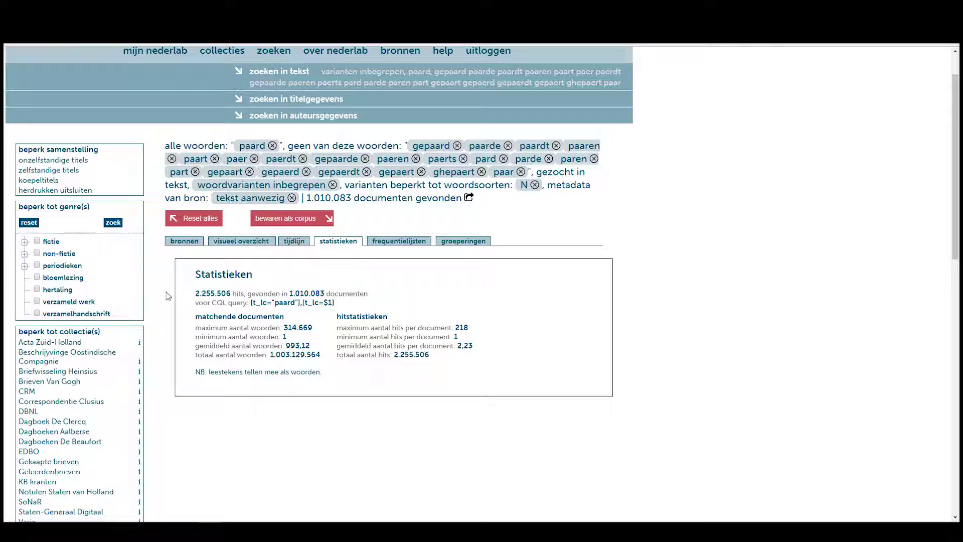
Step: Restrict the search to the DBNL collection and check the number of documents found
scroll(170, 301, down, 3)
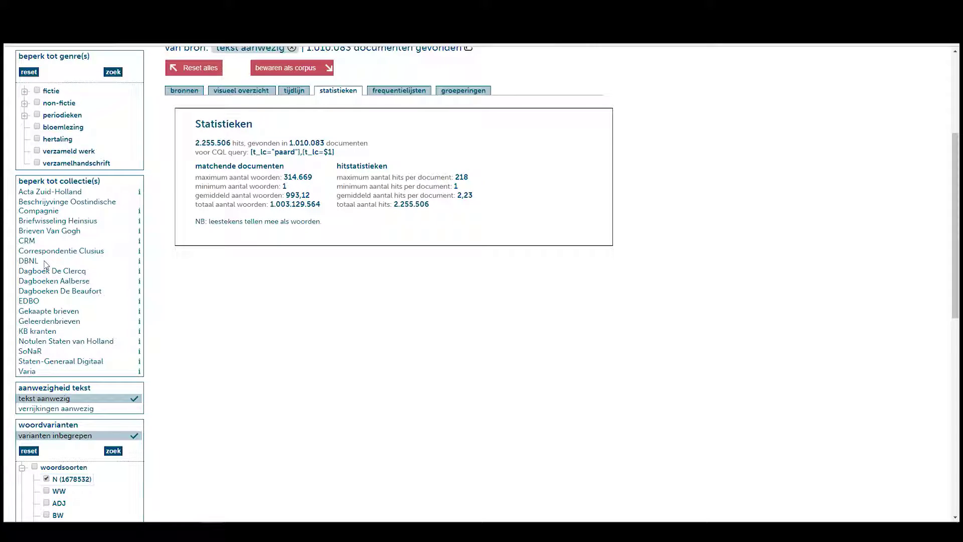
click(46, 263)
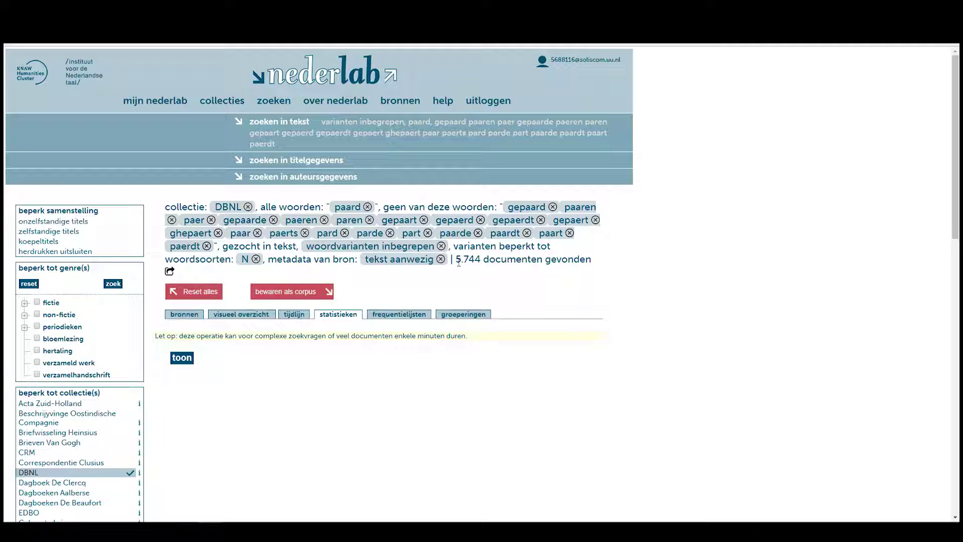
double_click(458, 260)
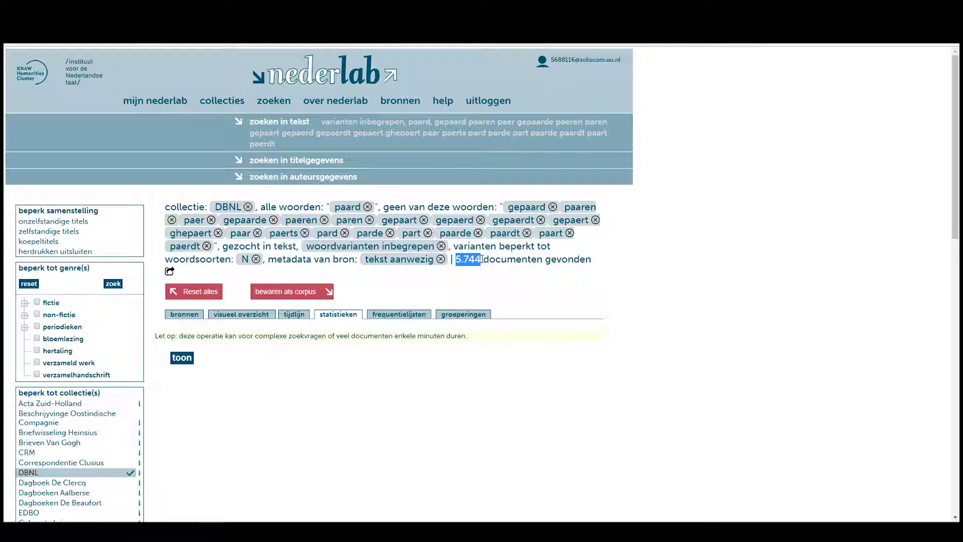
click(435, 288)
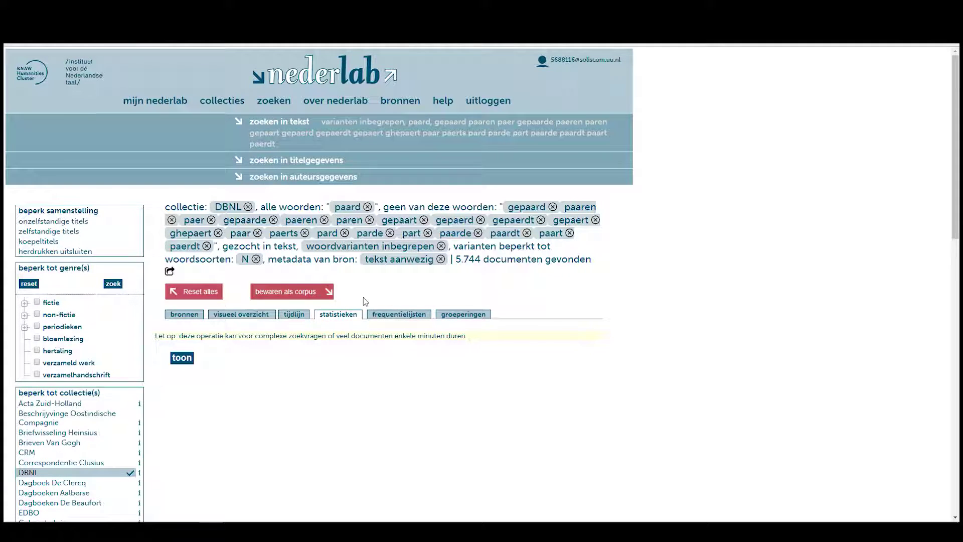
Step: Open the frequency lists for the DBNL results and choose "woorden" as the list type
click(397, 316)
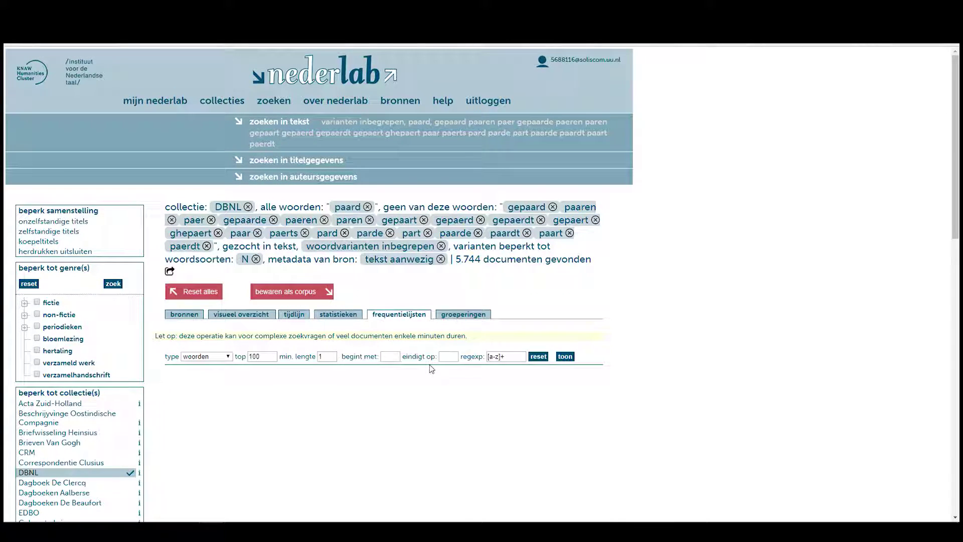
drag(456, 259, 484, 259)
click(511, 262)
click(210, 357)
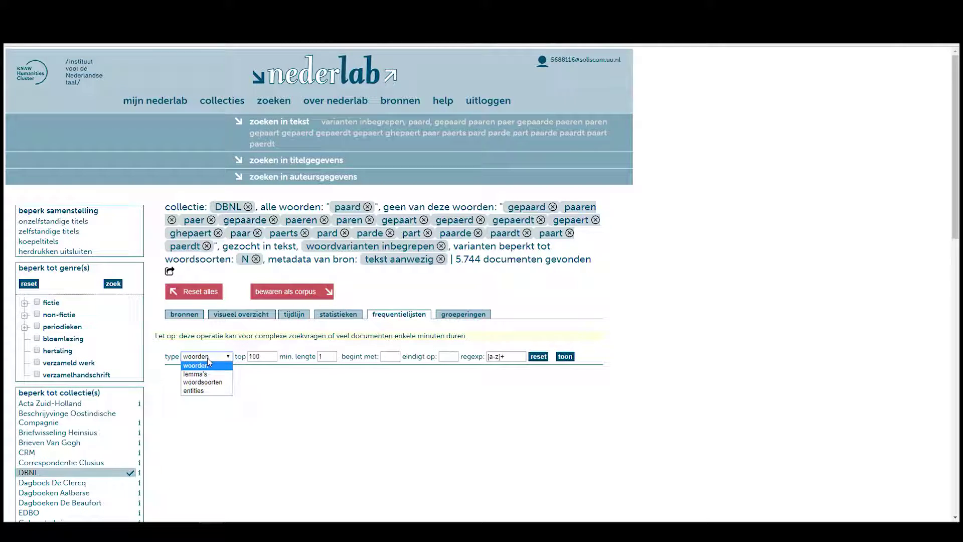
click(210, 358)
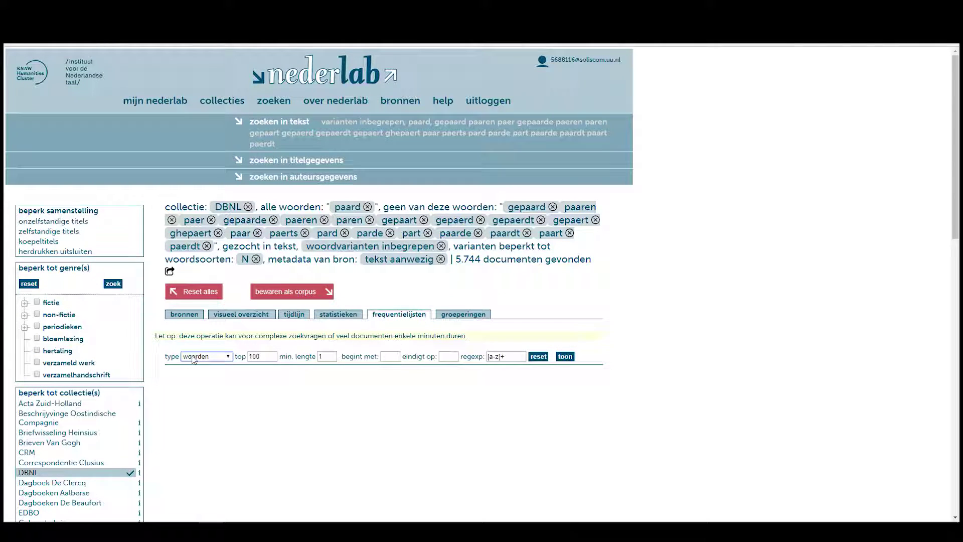
click(194, 358)
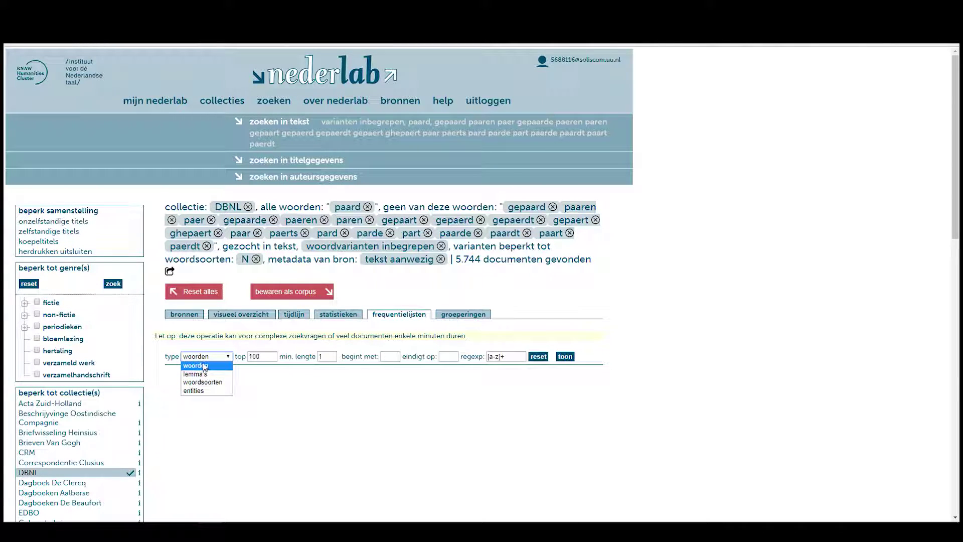
click(205, 366)
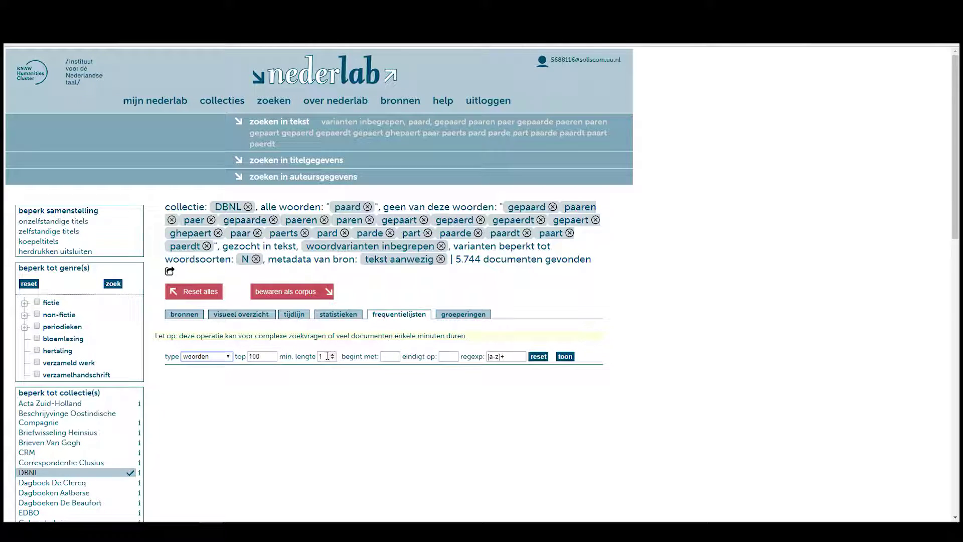
Step: Generate the word frequency list with a minimum length of 6 and words beginning with "paard"
drag(327, 356, 318, 357)
key(Up)
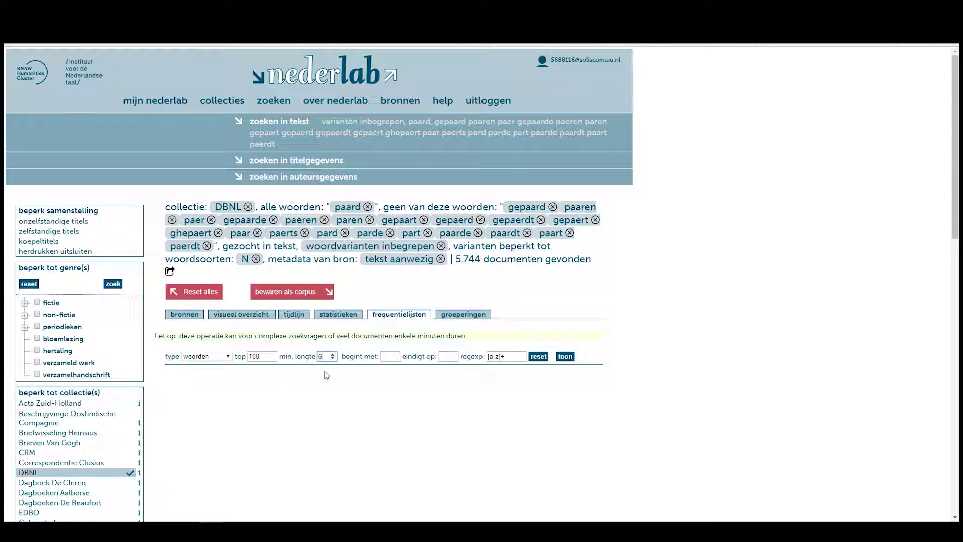
click(386, 357)
text(paaer)
click(566, 357)
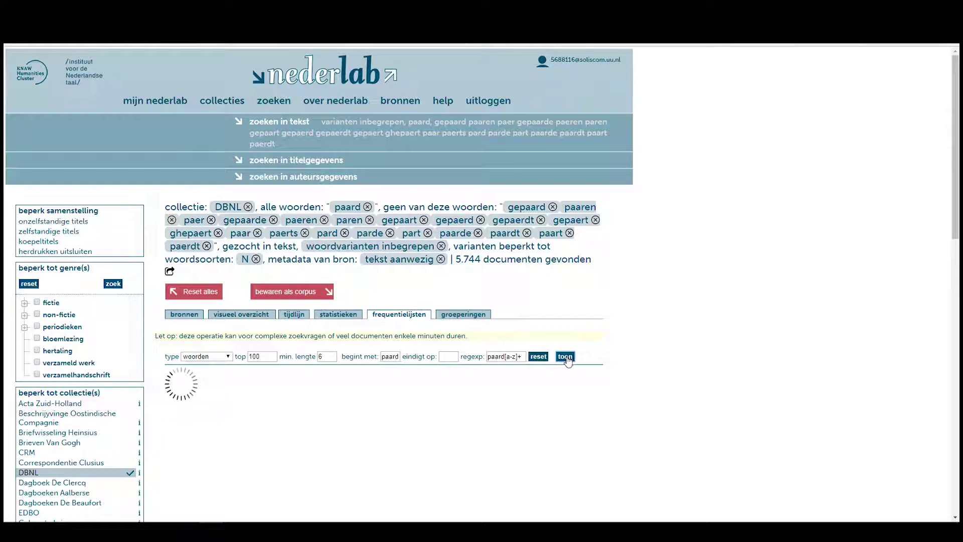
Step: Examine the totals, document counts and averages per document for the words in the "paard" frequency list
scroll(564, 362, down, 1)
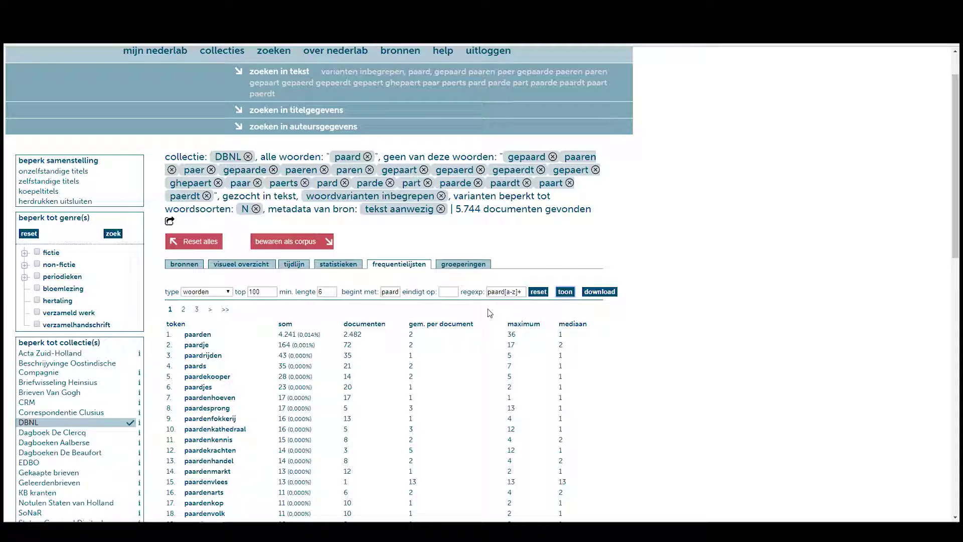
scroll(487, 310, down, 2)
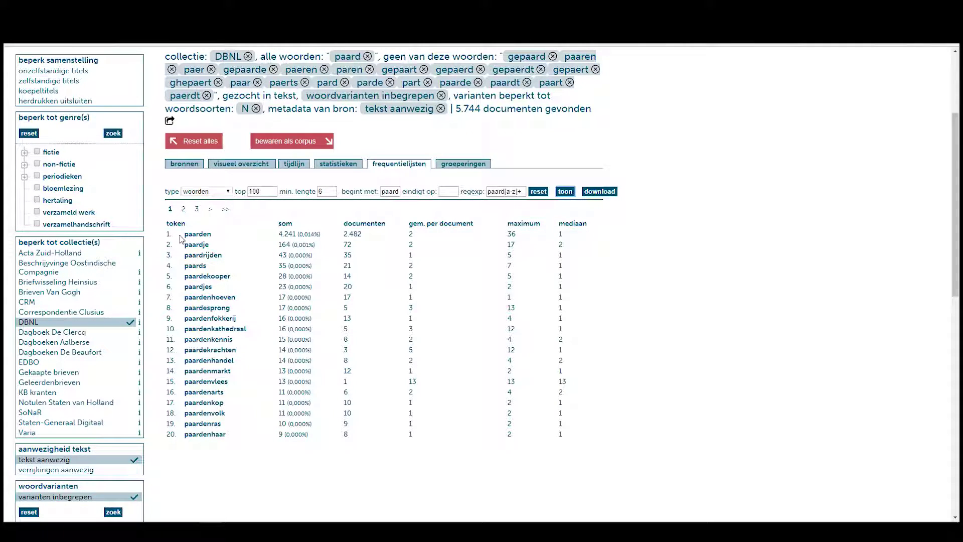
double_click(347, 234)
click(415, 233)
scroll(308, 402, up, 1)
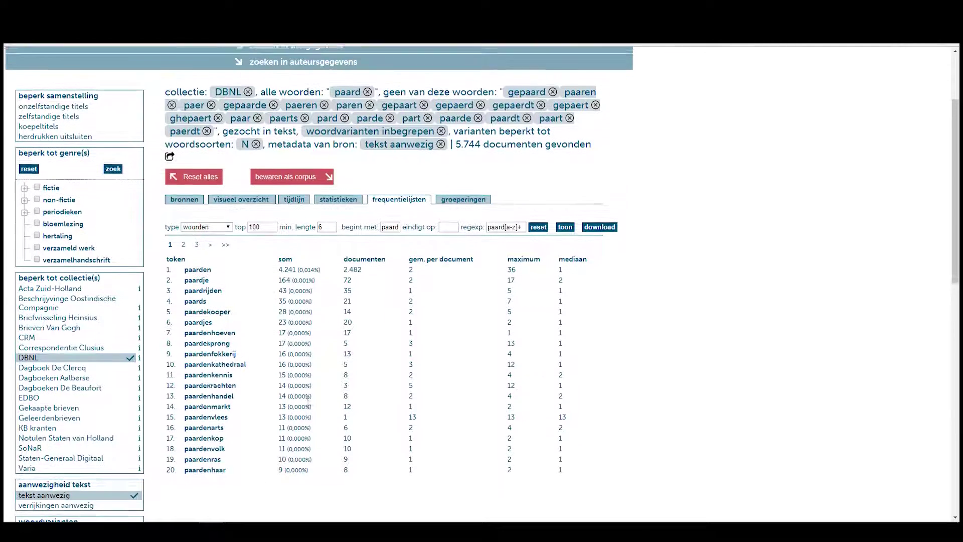
scroll(308, 400, up, 1)
scroll(304, 393, down, 2)
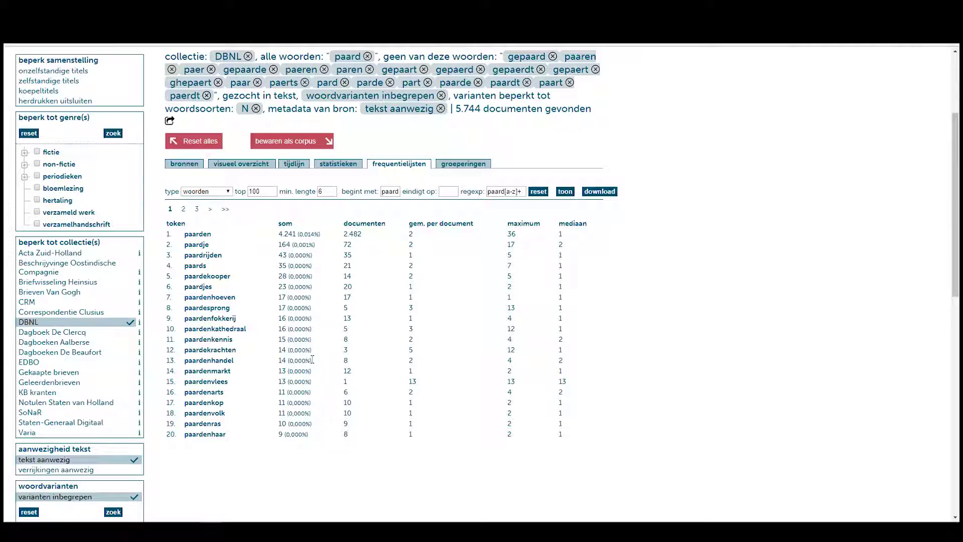
scroll(309, 354, up, 3)
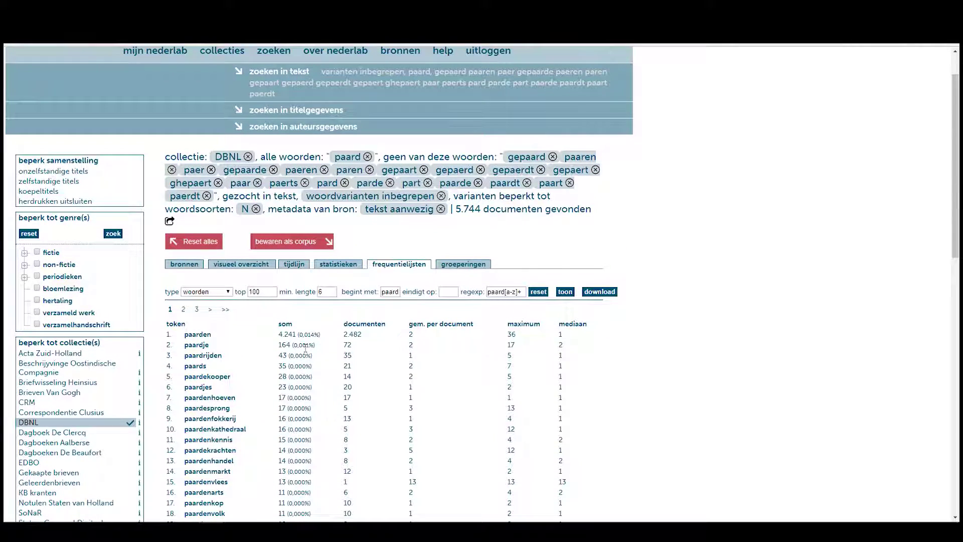
scroll(306, 347, down, 1)
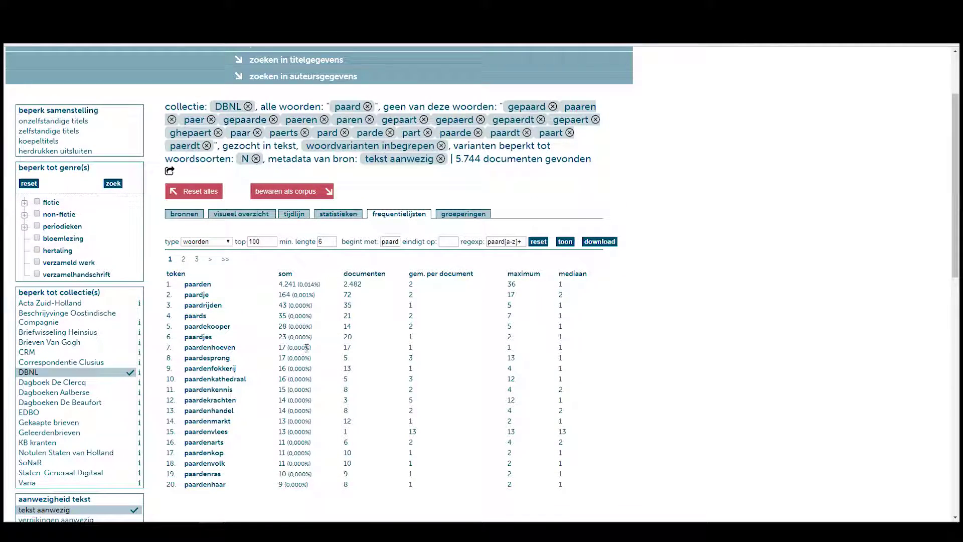
scroll(306, 347, up, 1)
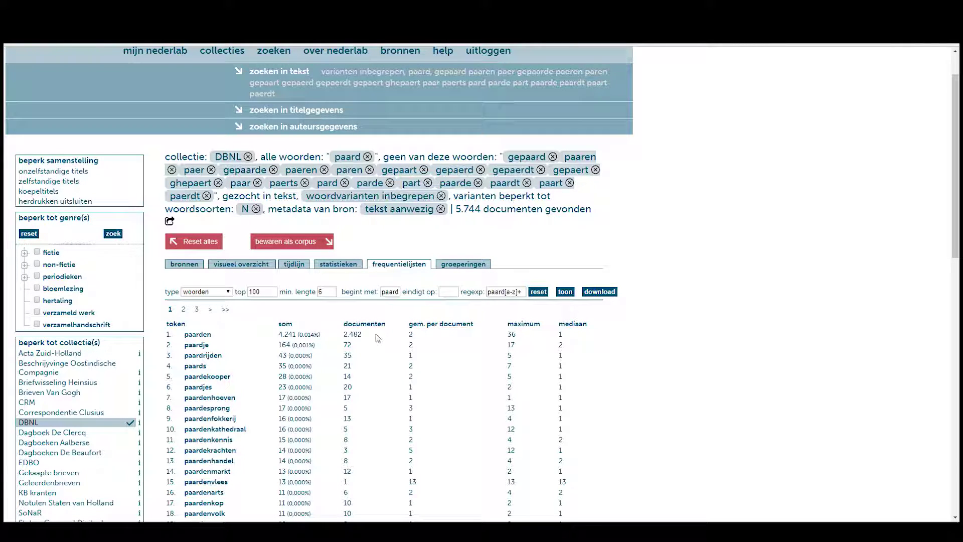
scroll(377, 296, up, 1)
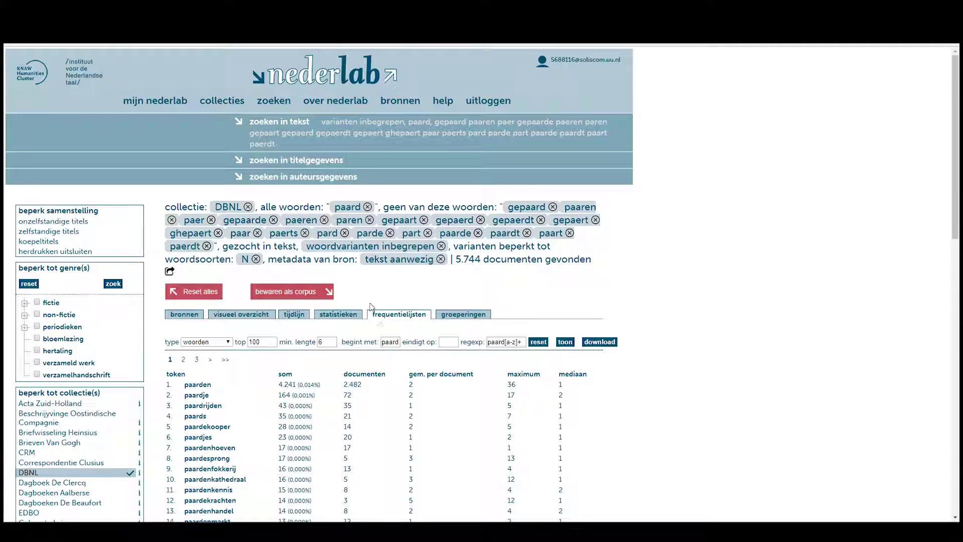